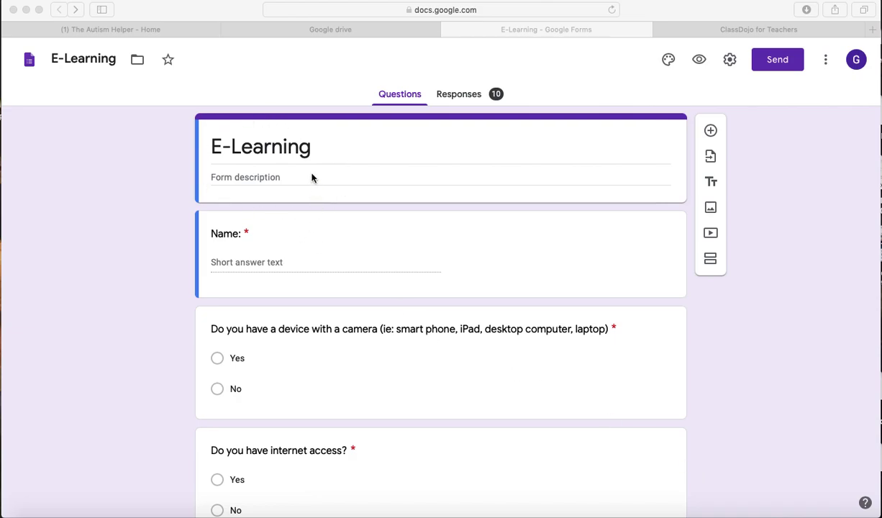
# - Review all the questions and answer options in the existing E-Learning form, from Name to Questions? Concerns?
pyautogui.scroll(-3, 285, 286)
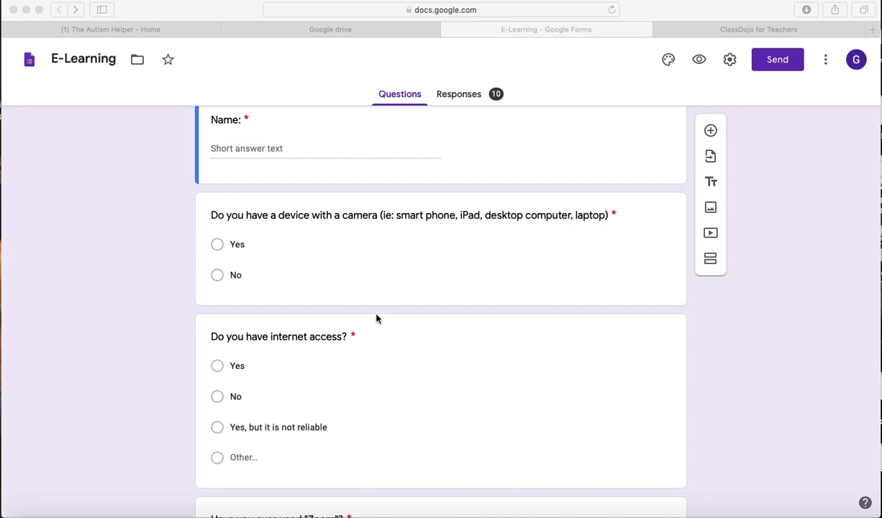
pyautogui.scroll(-3, 376, 318)
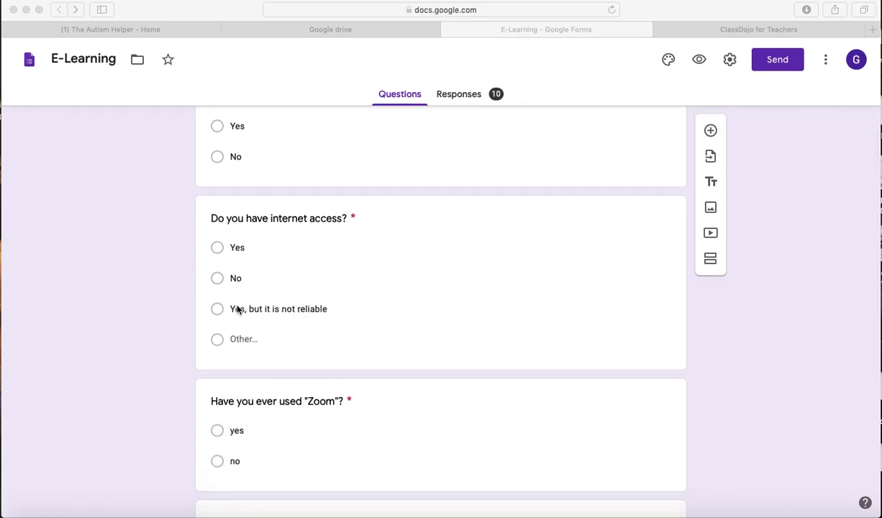
pyautogui.scroll(-3, 318, 321)
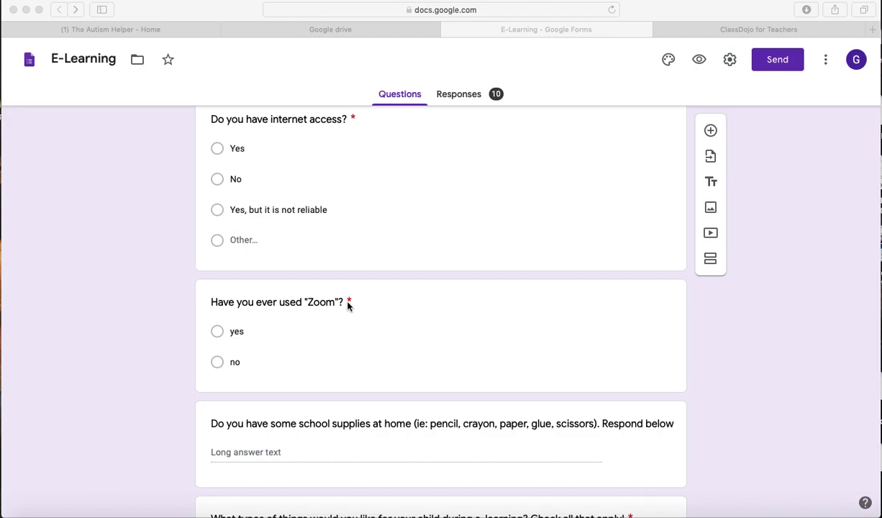
pyautogui.scroll(-4, 347, 328)
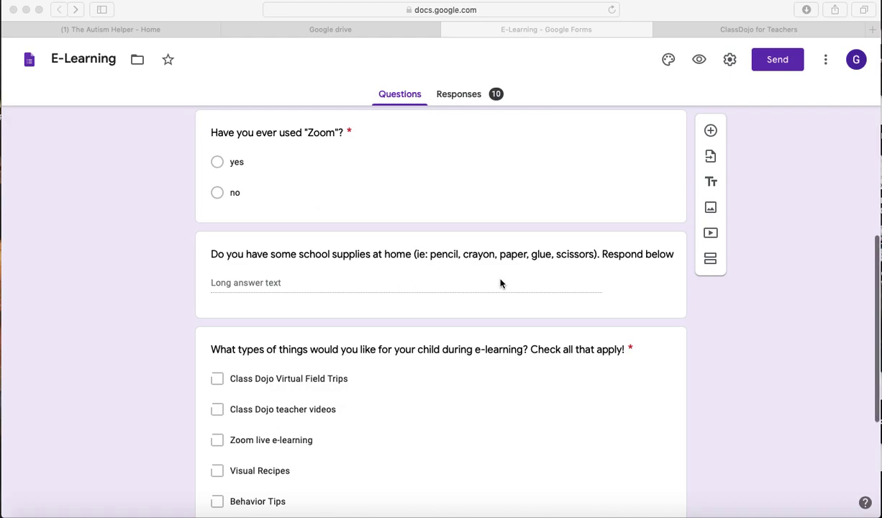
pyautogui.scroll(-5, 500, 283)
pyautogui.scroll(-1, 501, 283)
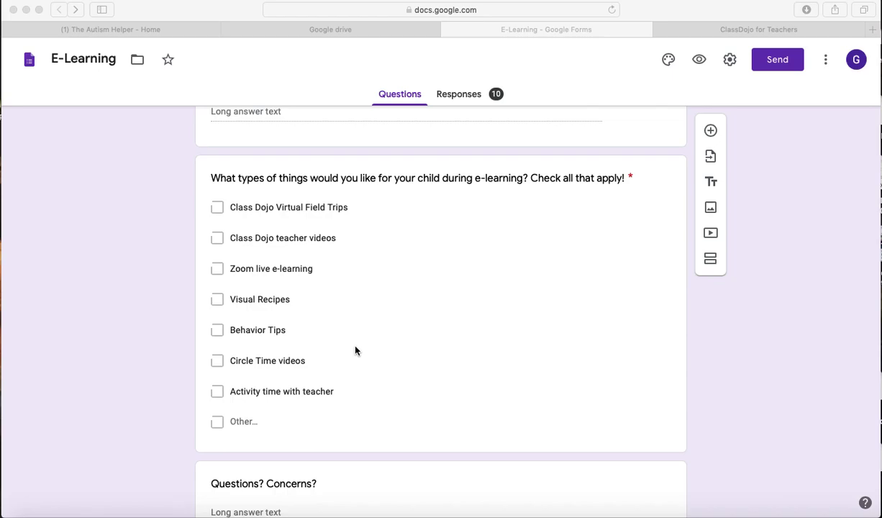
pyautogui.scroll(-2, 355, 350)
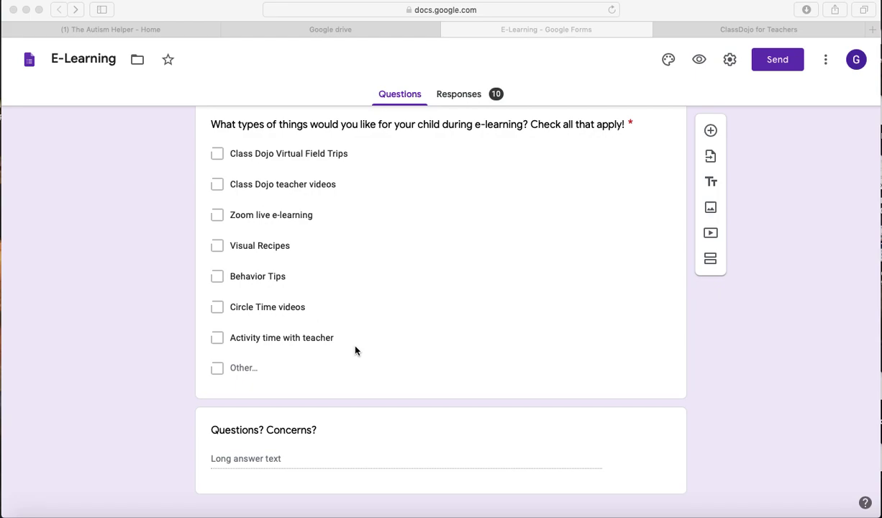
pyautogui.scroll(-1, 355, 350)
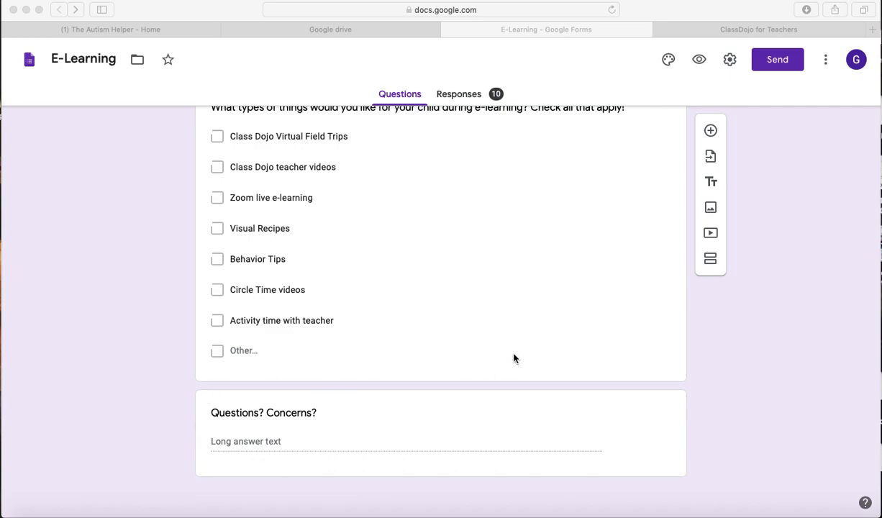
pyautogui.scroll(15, 513, 358)
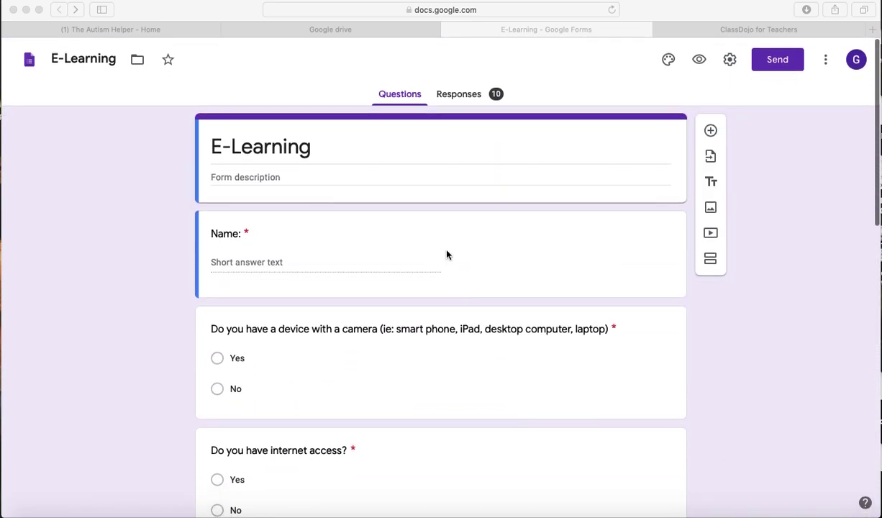
# - Create a new blank Google Form from Google Drive and title it "E Learning EXAMPLE"
pyautogui.click(376, 32)
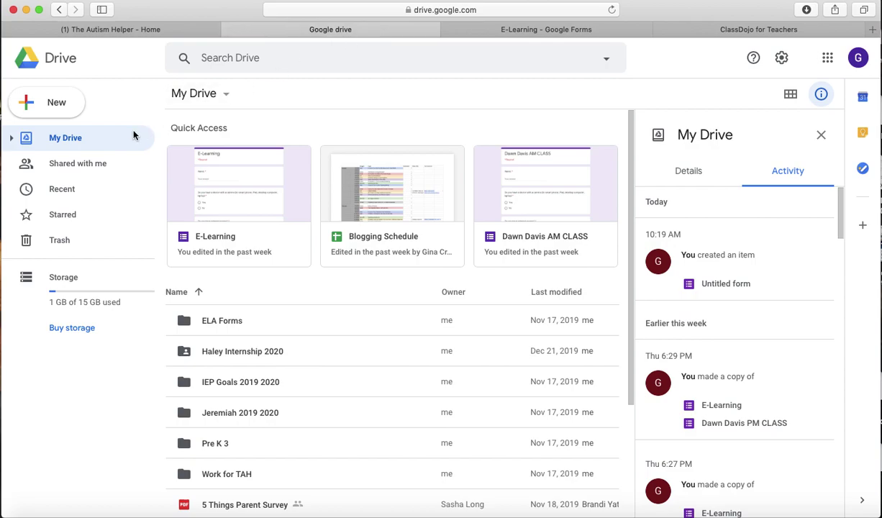
pyautogui.click(59, 109)
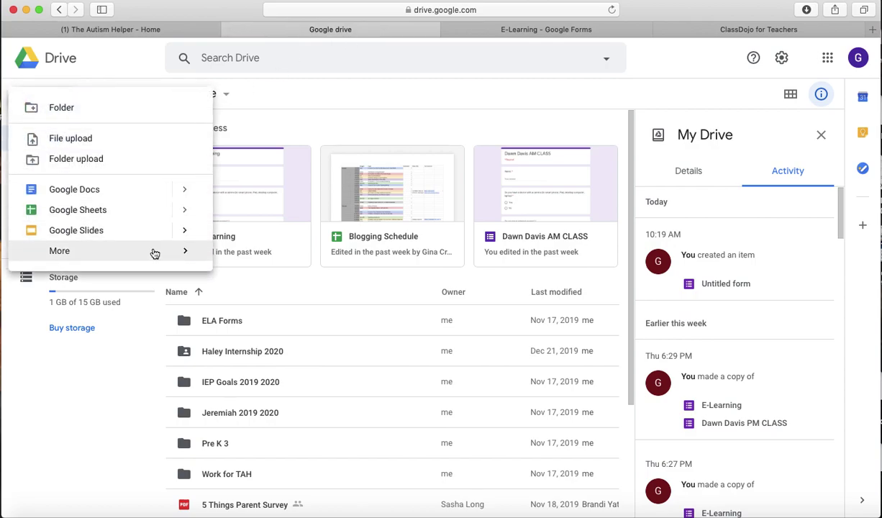
pyautogui.moveTo(153, 252)
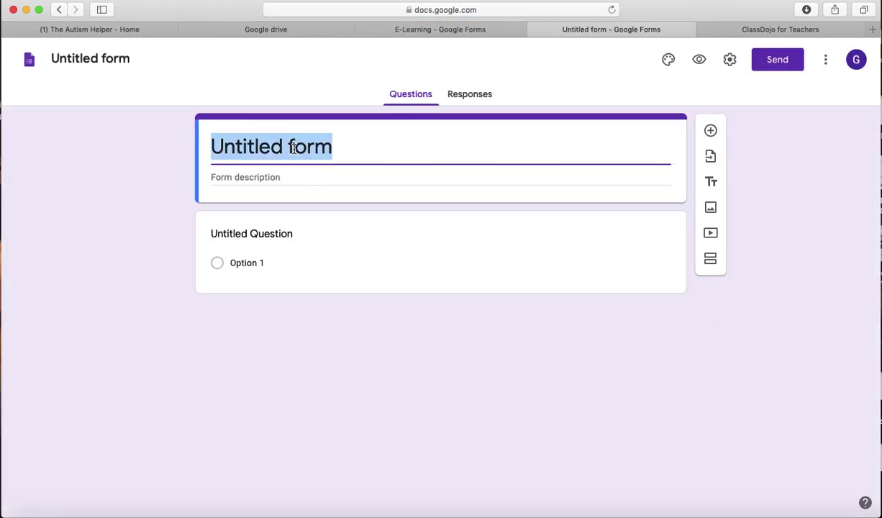
pyautogui.write('E Learni')
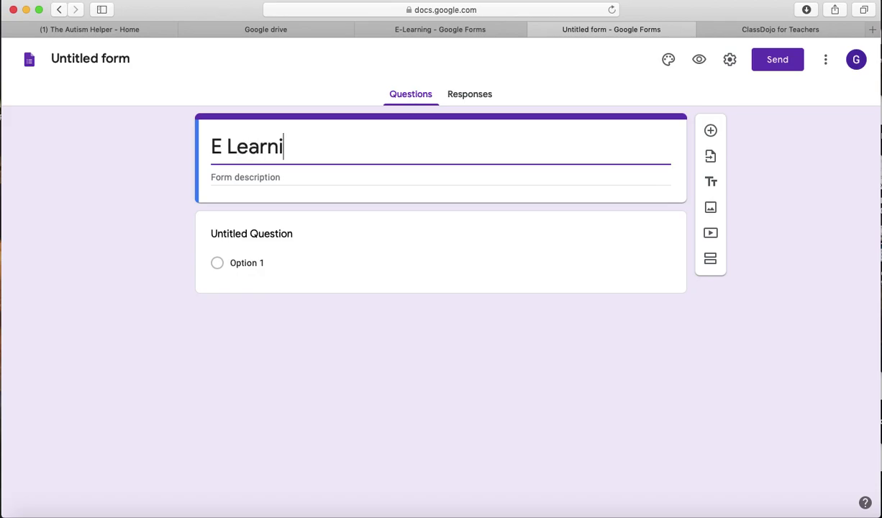
pyautogui.write('ng EXAMPLE')
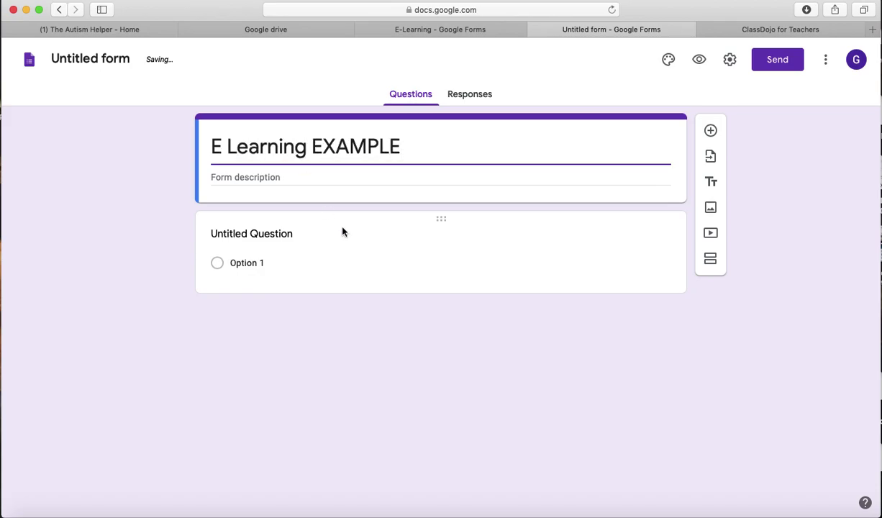
# - Turn the untitled question into a required short-answer question reading "Name:"
pyautogui.click(259, 236)
pyautogui.write('Name:')
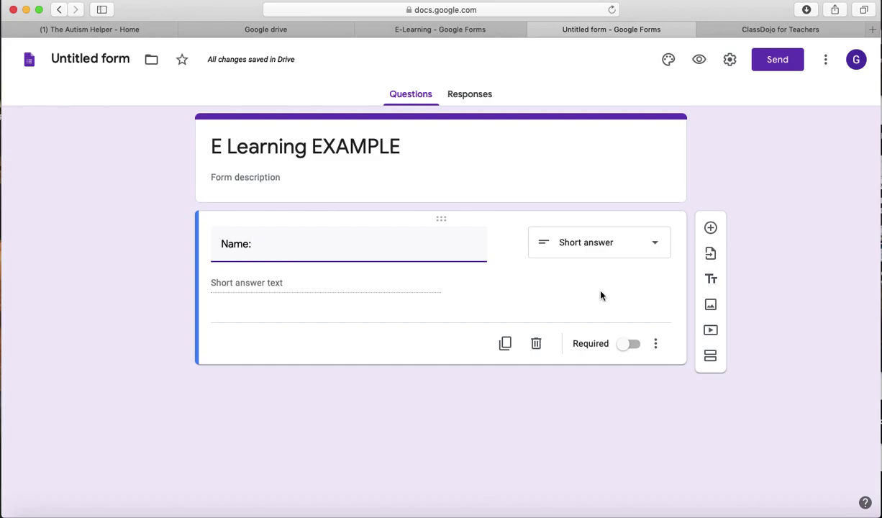
pyautogui.click(632, 344)
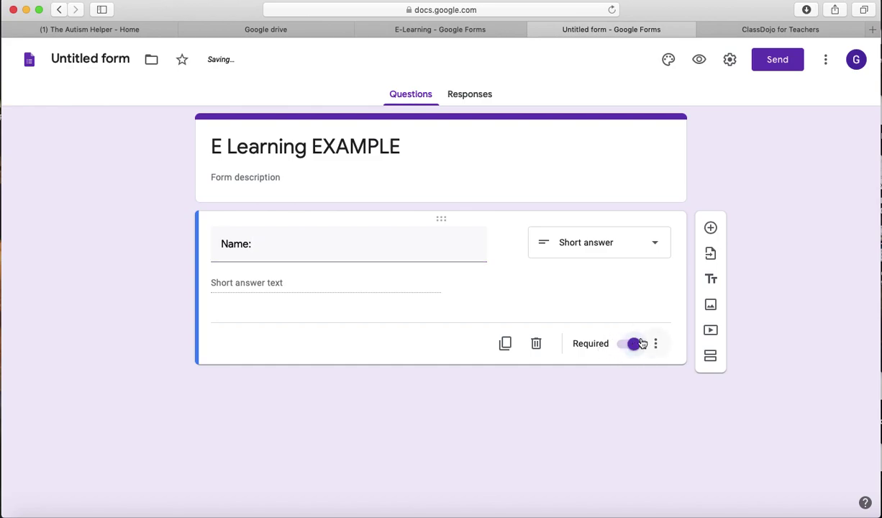
# - Add a multiple choice question below the name question reading "Do you have a device at home ....."
pyautogui.click(711, 228)
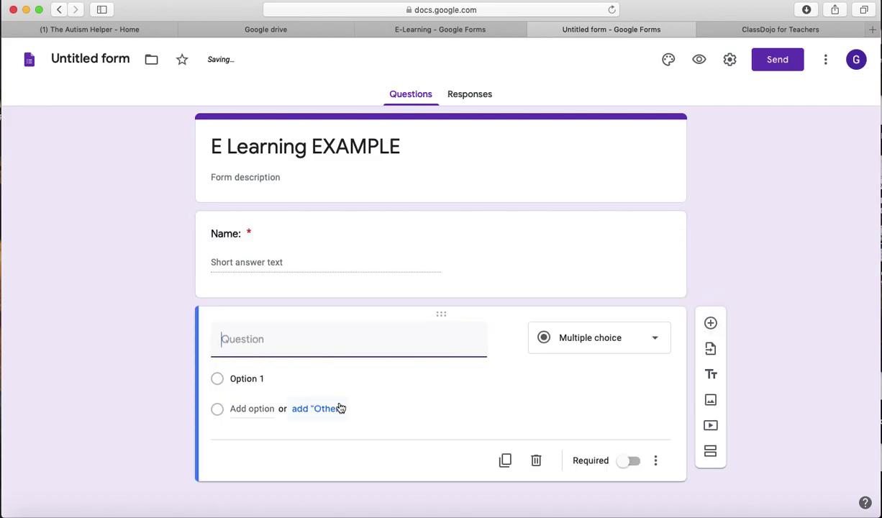
pyautogui.write('Do you ')
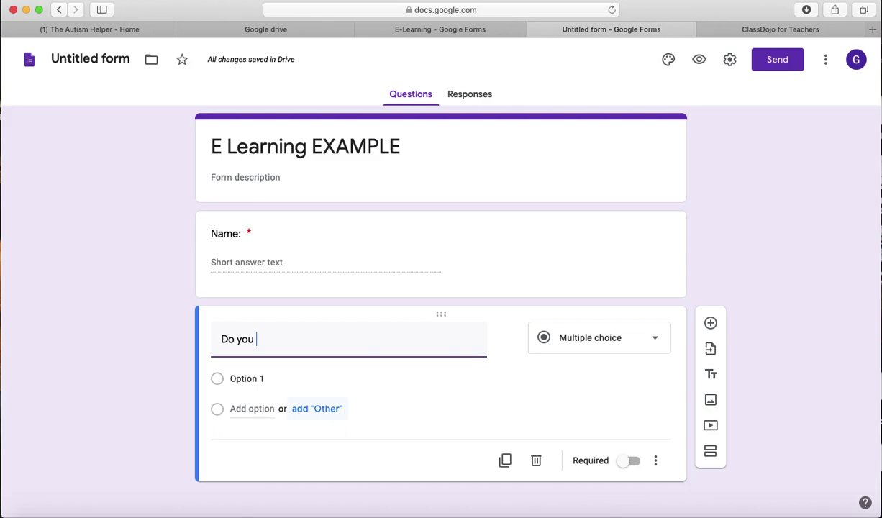
pyautogui.write('have a device')
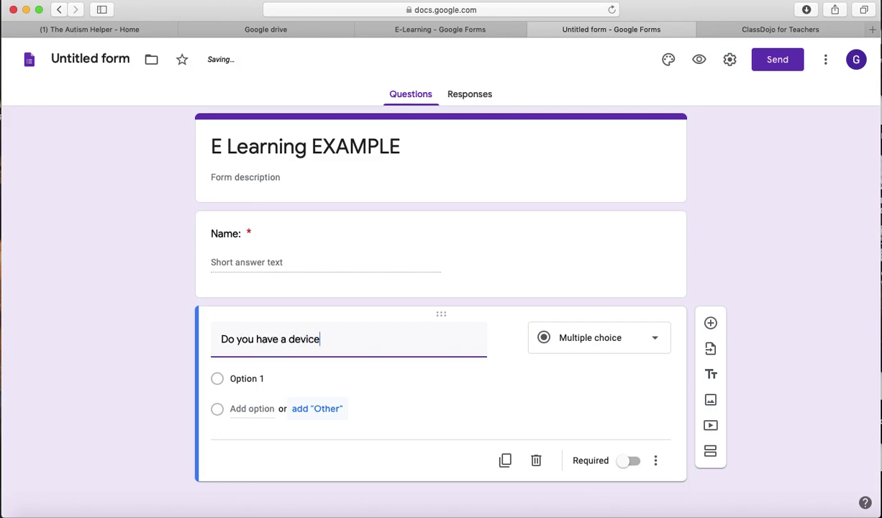
pyautogui.write(' at home .....')
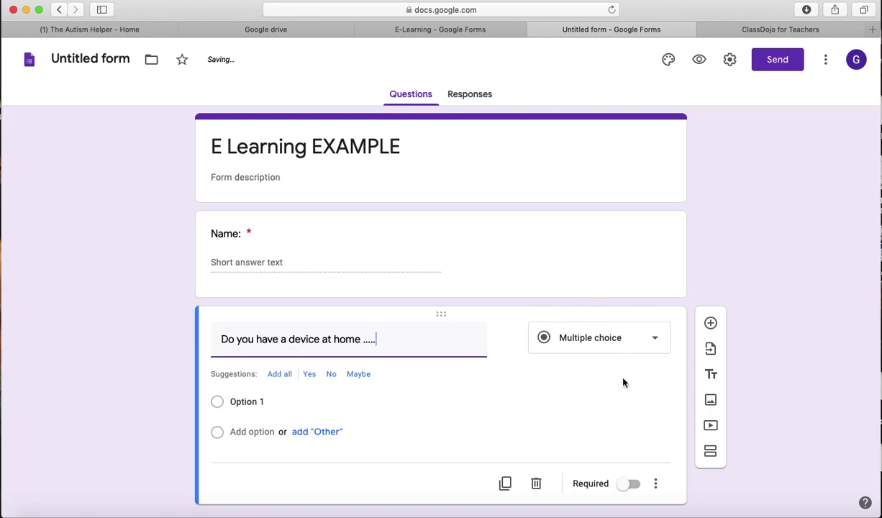
pyautogui.click(655, 348)
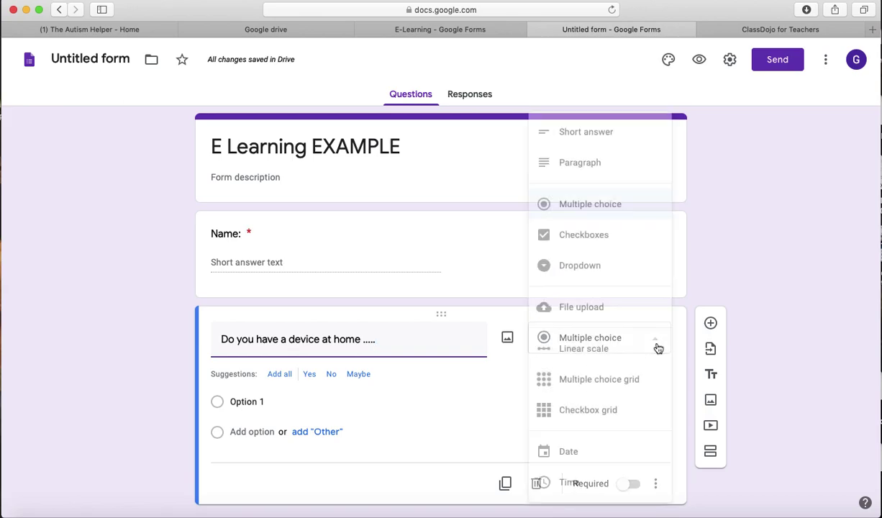
pyautogui.click(611, 205)
# - Give the device question the options "Yes", "No" and "Yes, but not reliable", and make it required
pyautogui.click(291, 402)
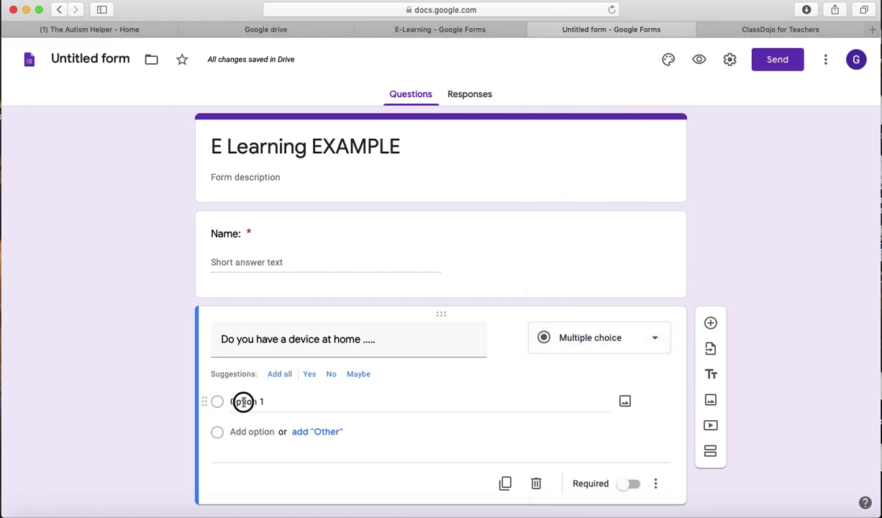
pyautogui.write('Yes')
pyautogui.press('Tab')
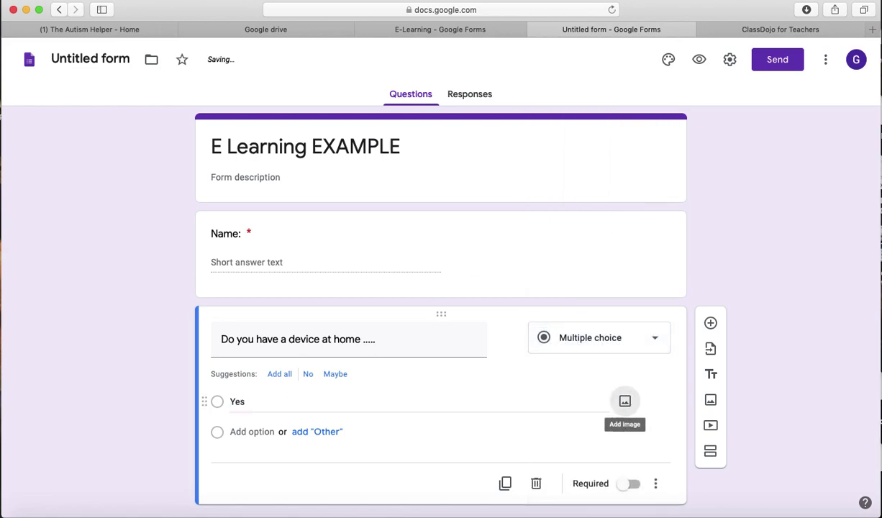
pyautogui.click(246, 439)
pyautogui.click(246, 455)
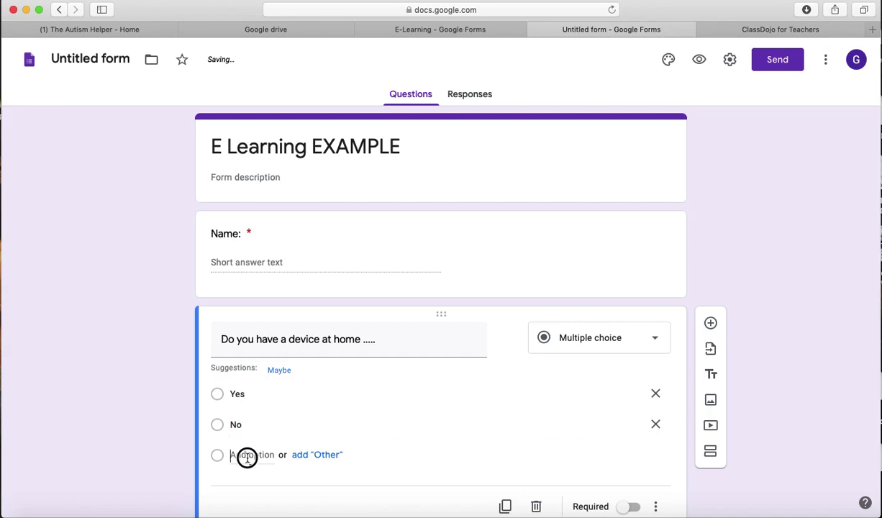
pyautogui.write('Yes, bu')
pyautogui.press('BackSpace')
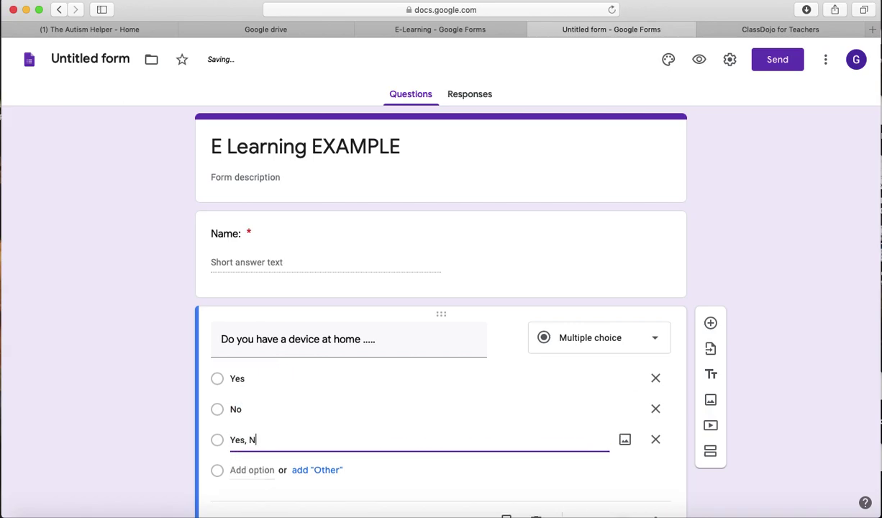
pyautogui.write('ut not reliaable')
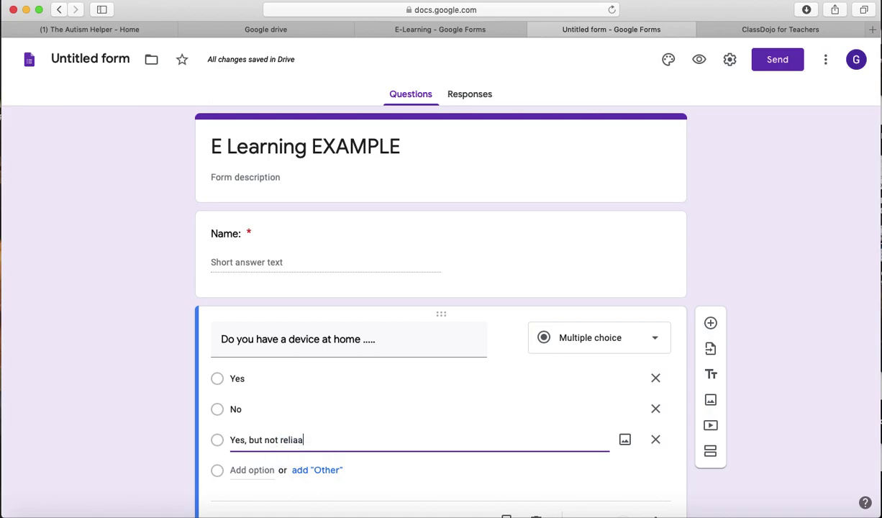
pyautogui.press('BackSpace')
pyautogui.press('BackSpace')
pyautogui.press('BackSpace')
pyautogui.press('BackSpace')
pyautogui.write('ble')
pyautogui.scroll(-2, 533, 372)
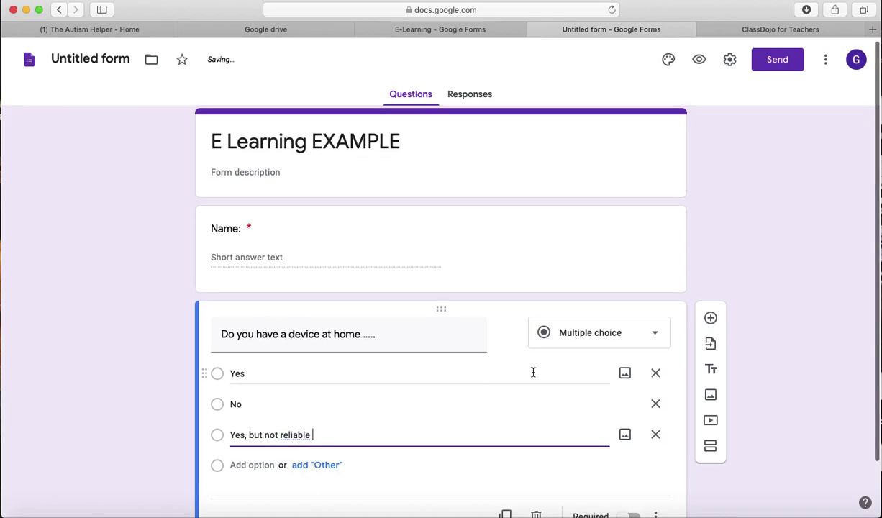
pyautogui.click(631, 456)
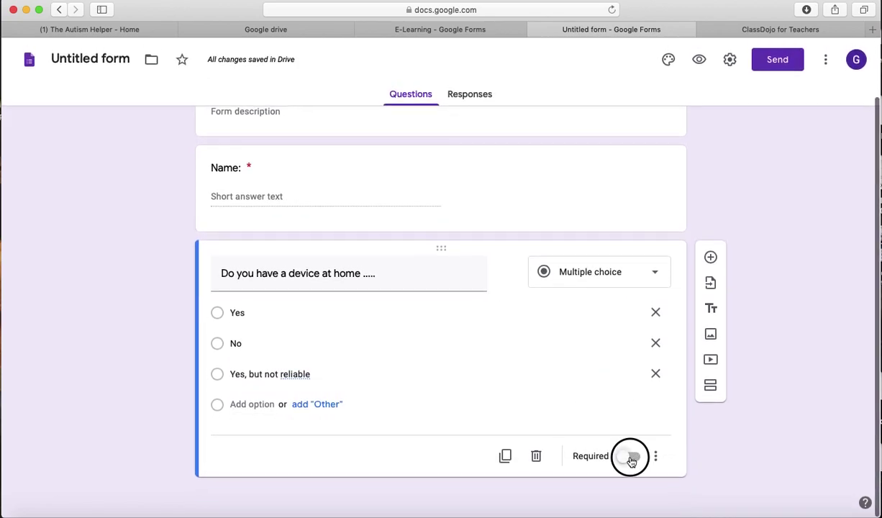
# - Add a checkboxes question below the device question reading "What would you like to see during E-Learning"
pyautogui.click(714, 261)
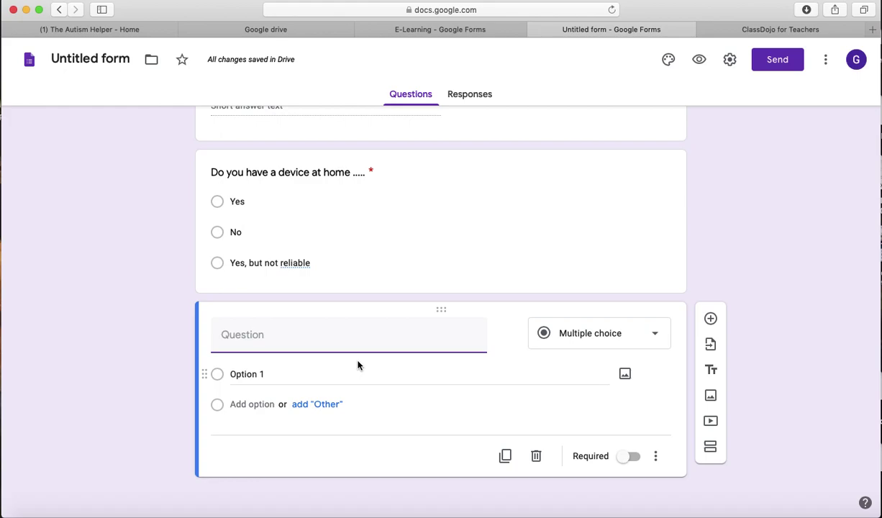
pyautogui.write('What would you like to se')
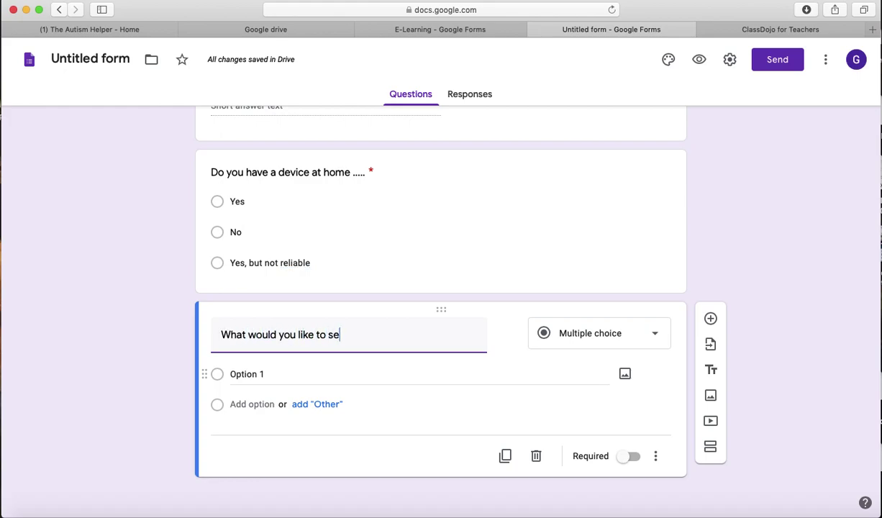
pyautogui.write('e during E-Learning')
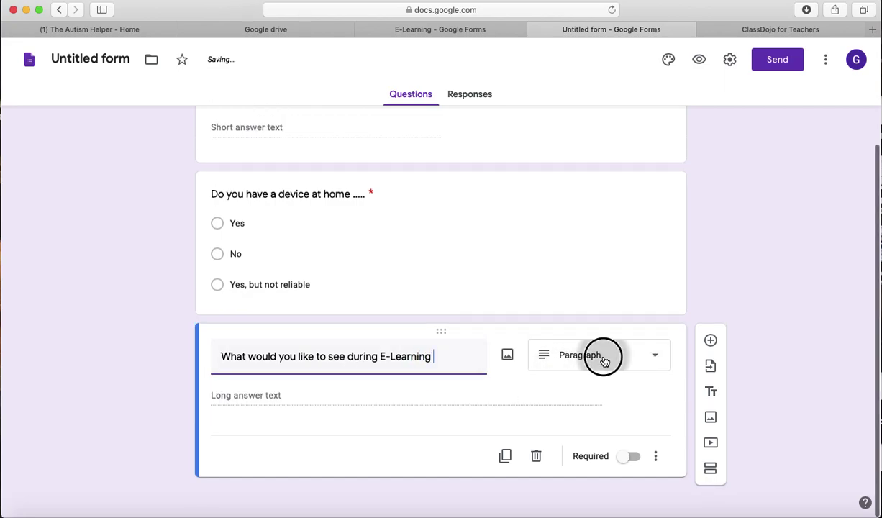
pyautogui.click(602, 357)
pyautogui.click(595, 236)
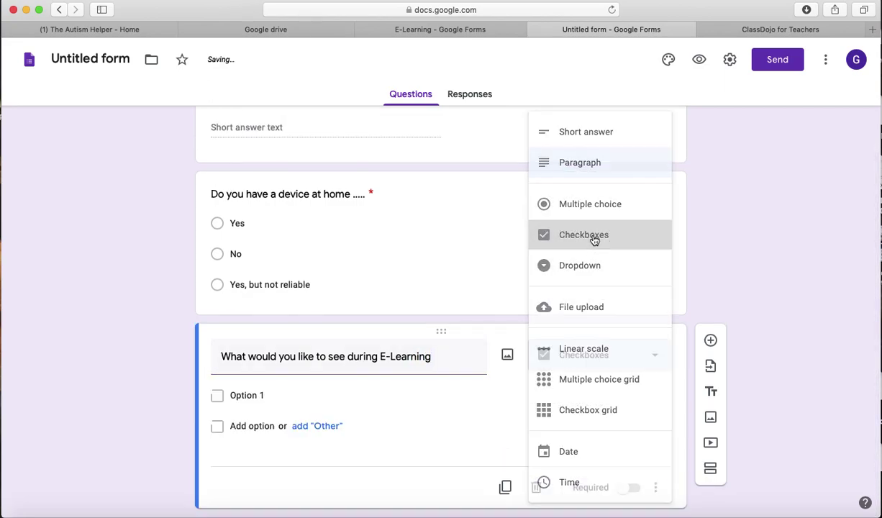
# - Enter "Virtual field trips" and "Visual recipes" as the first two checkbox options of the E-Learning question
pyautogui.click(257, 396)
pyautogui.write('Virtual')
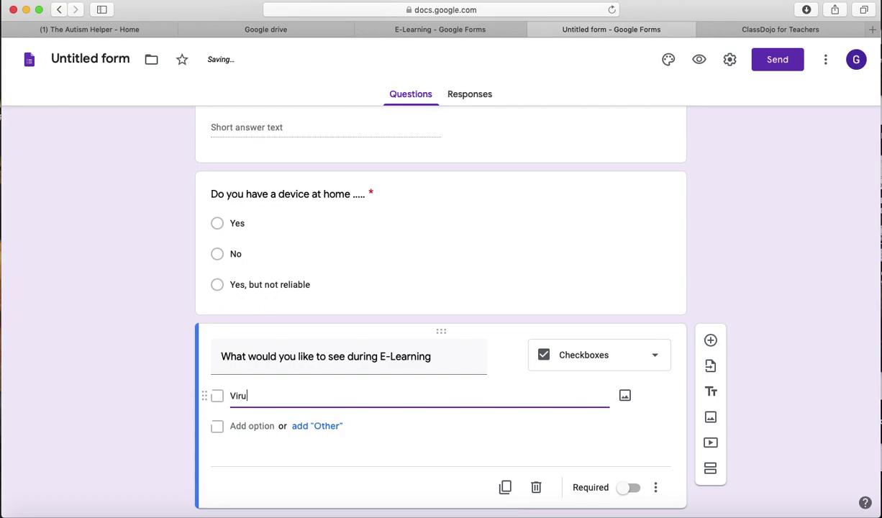
pyautogui.write(' field trips')
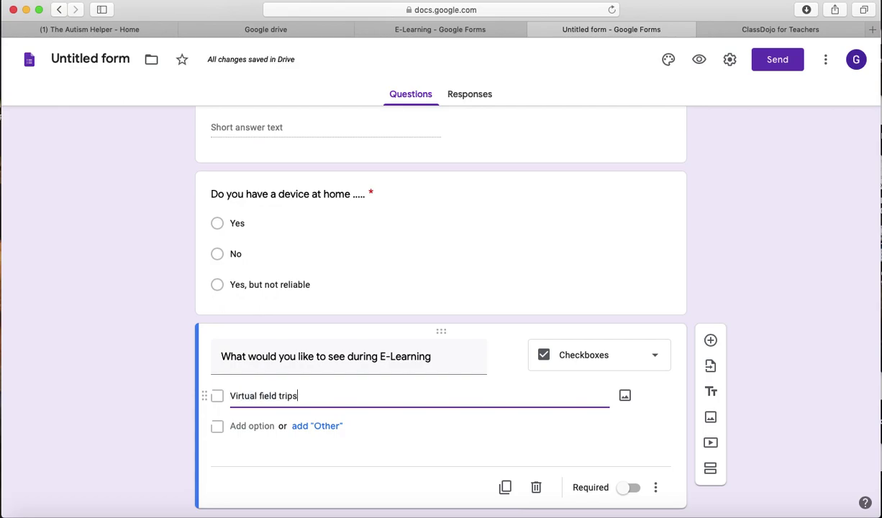
pyautogui.click(252, 426)
pyautogui.press('BackSpace')
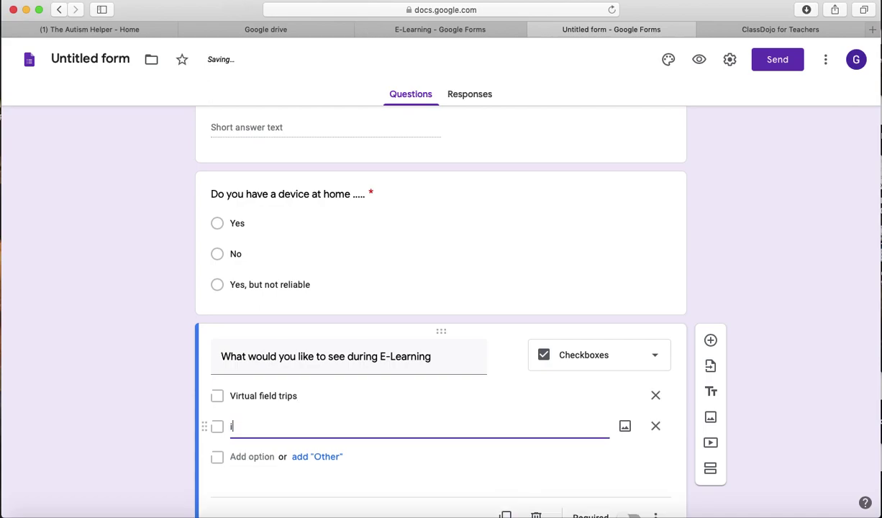
pyautogui.write('Visual recipes')
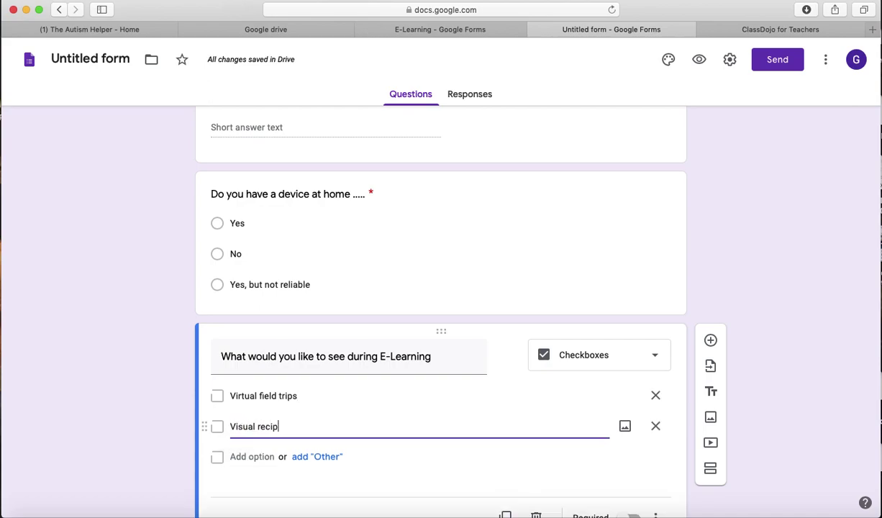
# - Add "Circle time videos" as the third checkbox option of the E-Learning question and make the question required
pyautogui.click(252, 456)
pyautogui.write('Circle t')
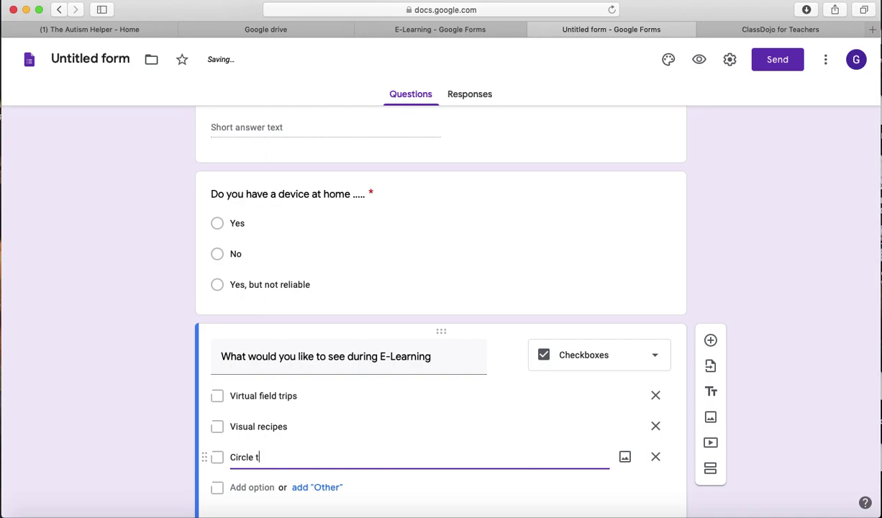
pyautogui.write('ime videos')
pyautogui.scroll(-3, 533, 417)
pyautogui.click(632, 456)
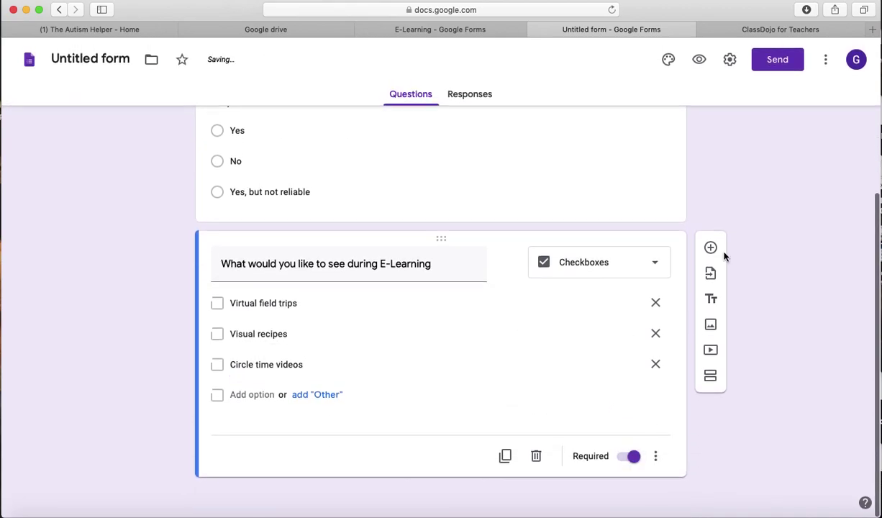
# - Add a paragraph question below the E-Learning question reading "Questions or concerns"
pyautogui.click(708, 248)
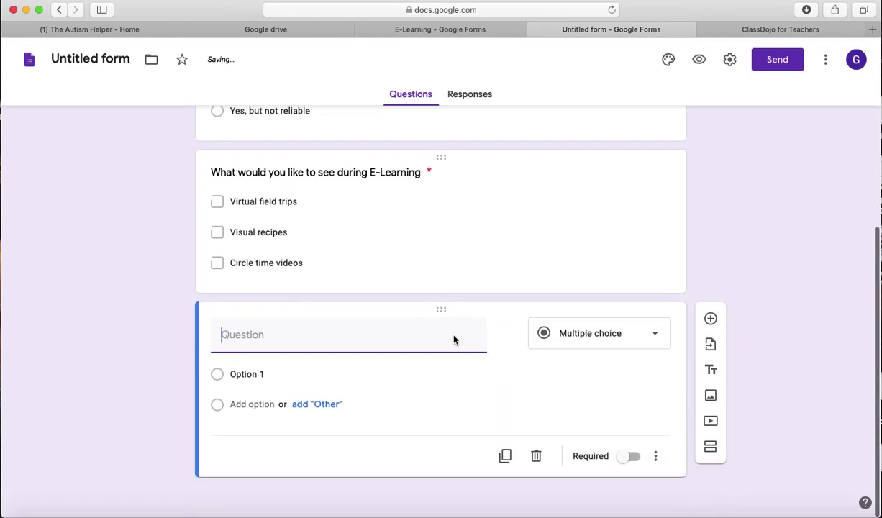
pyautogui.write('Questions')
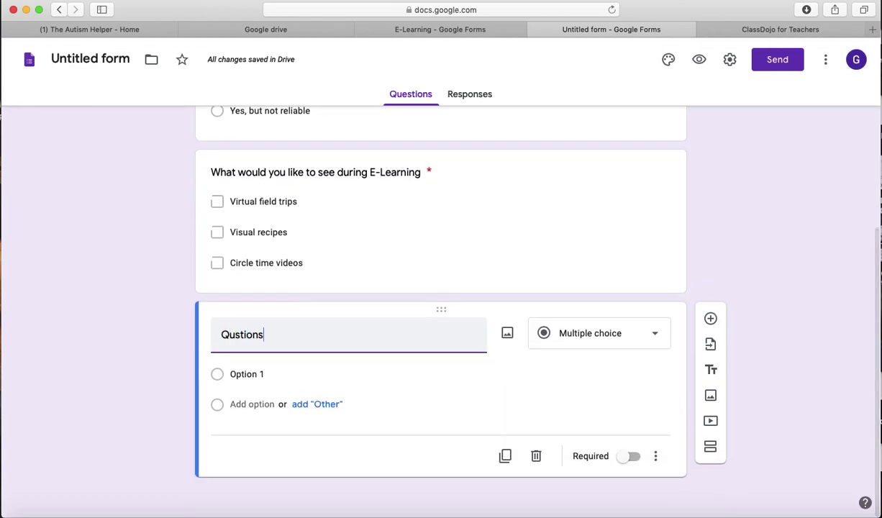
pyautogui.write(' or concerns')
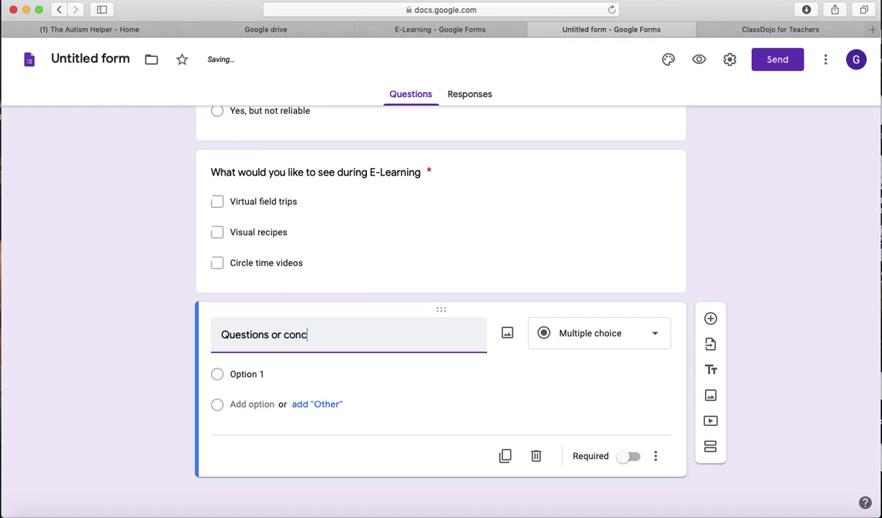
pyautogui.click(641, 359)
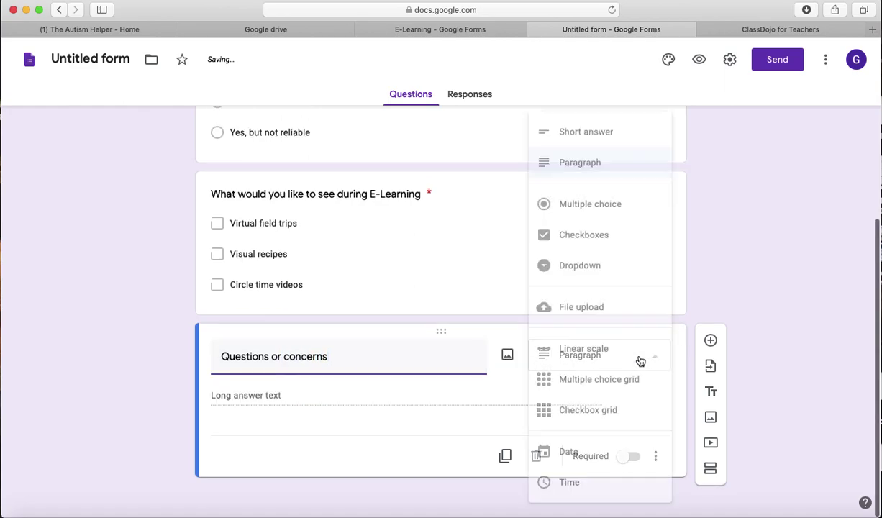
pyautogui.click(626, 163)
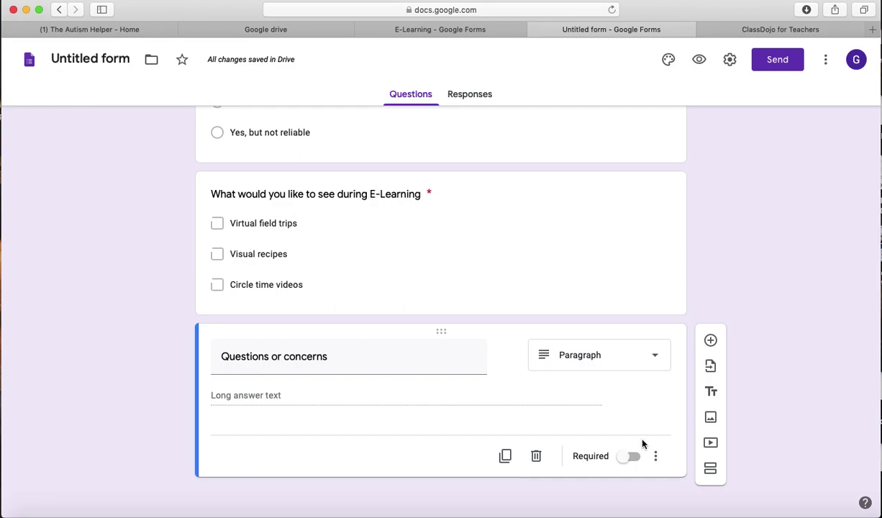
# - Copy the form's full-length share link from its sending options
pyautogui.scroll(5, 669, 266)
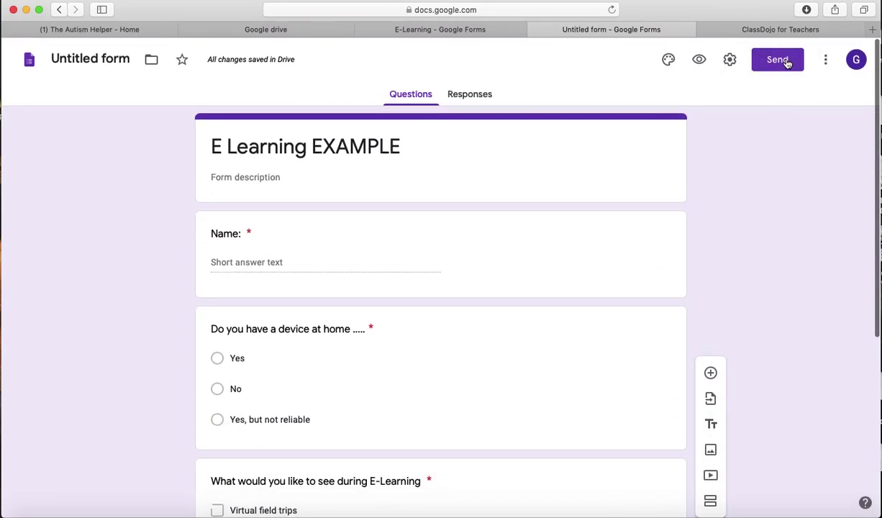
pyautogui.click(783, 61)
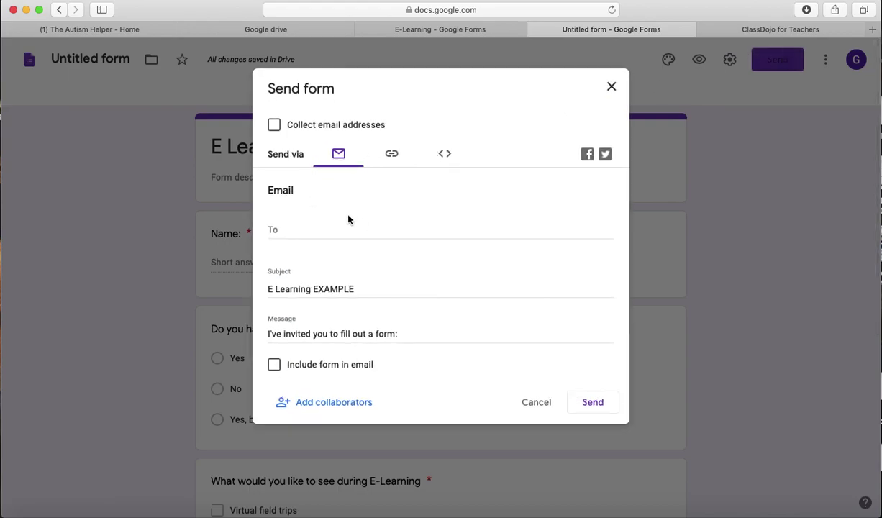
pyautogui.click(392, 153)
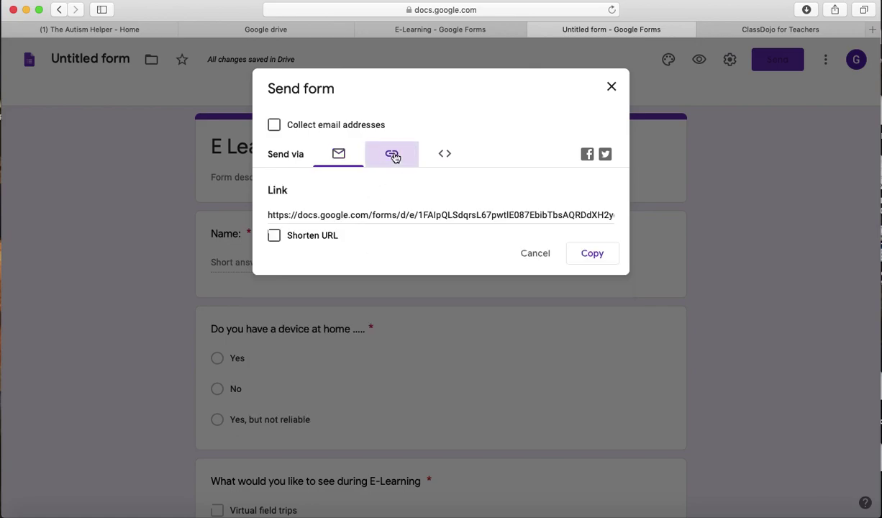
pyautogui.click(596, 256)
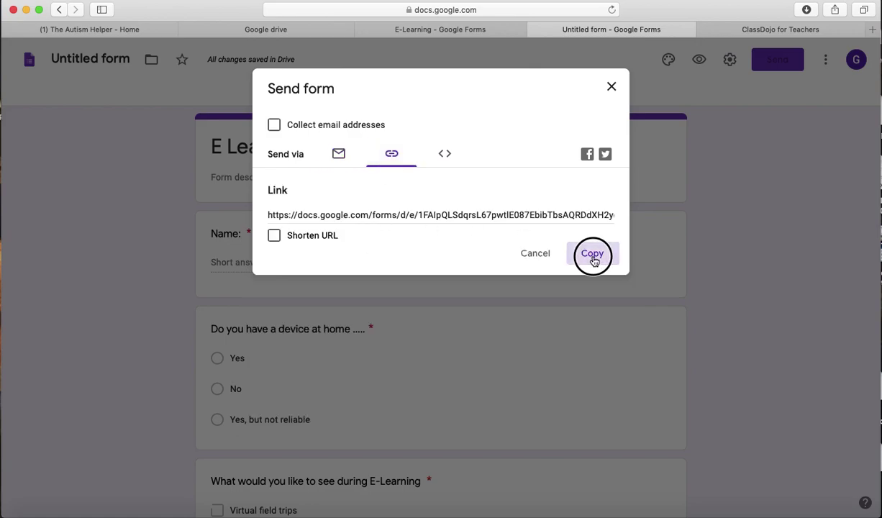
# - Switch to ClassDojo, add the copied survey link below the drafted parent message and publish the Class Story post
pyautogui.click(757, 30)
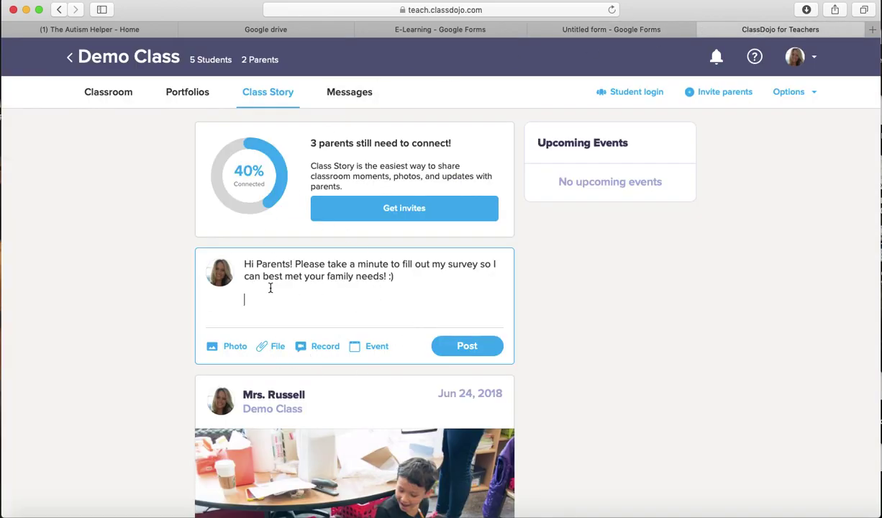
pyautogui.press('super+v')
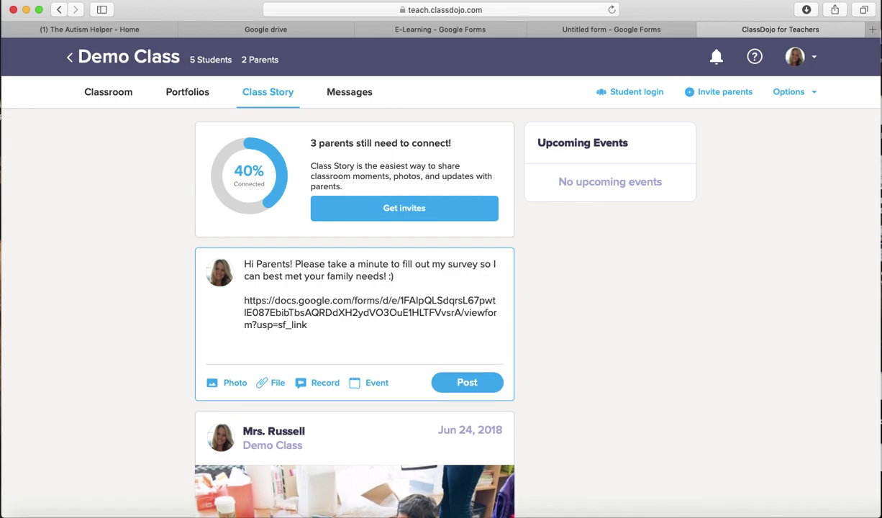
pyautogui.click(466, 382)
pyautogui.scroll(-2, 303, 385)
pyautogui.scroll(-2, 303, 383)
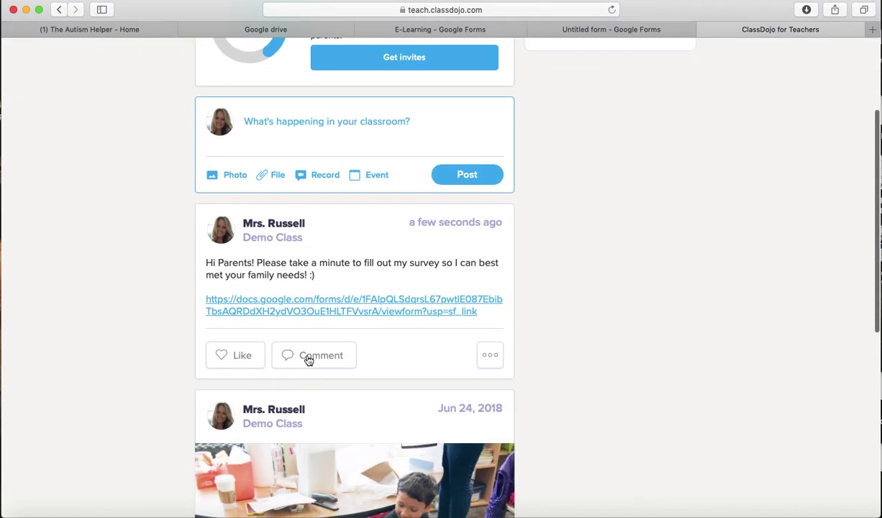
# - Open the survey from the posted link, fill in the respondent's name and answer "Yes" to the device question
pyautogui.click(330, 312)
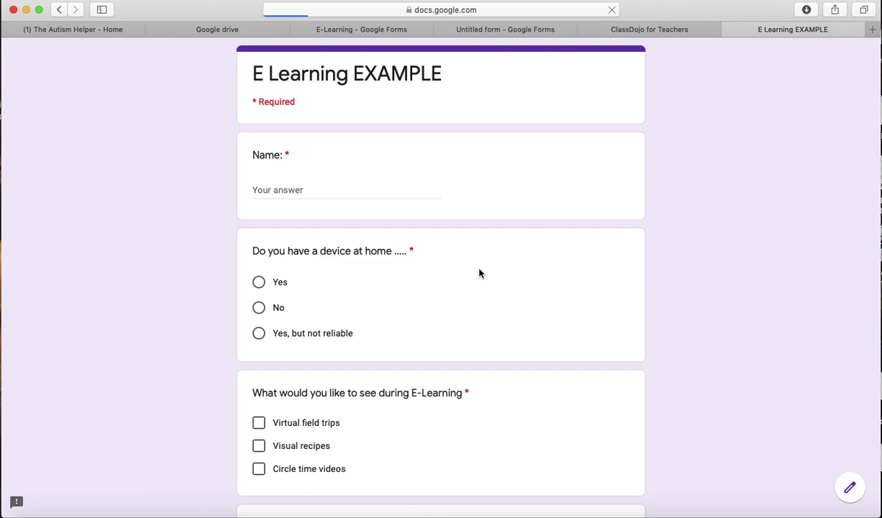
pyautogui.click(292, 185)
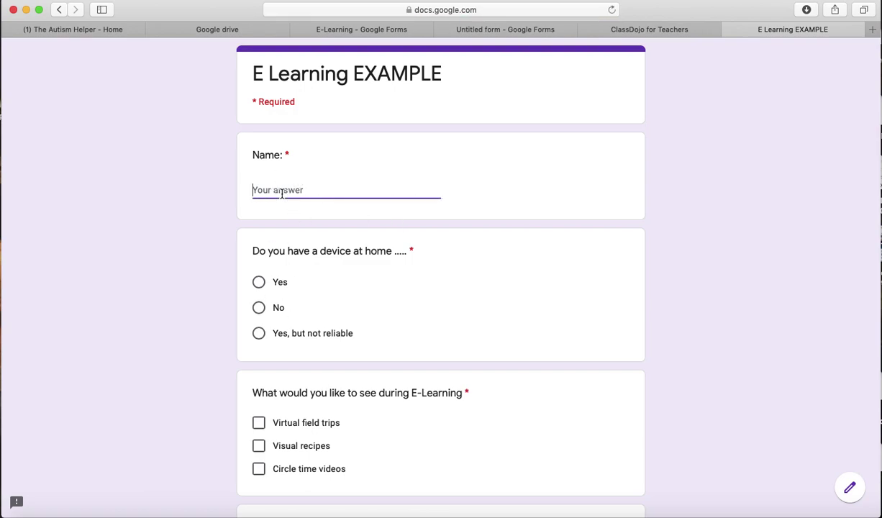
pyautogui.write('Gina')
pyautogui.click(259, 282)
pyautogui.scroll(-3, 262, 289)
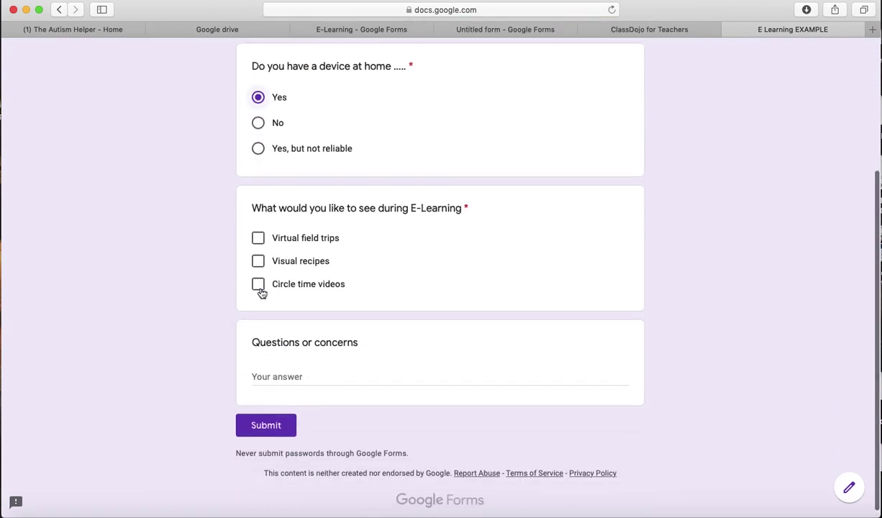
# - Choose "Visual recipes", enter "I have no clue what I am doing help!" under Questions or concerns, and submit the response
pyautogui.click(259, 261)
pyautogui.click(271, 384)
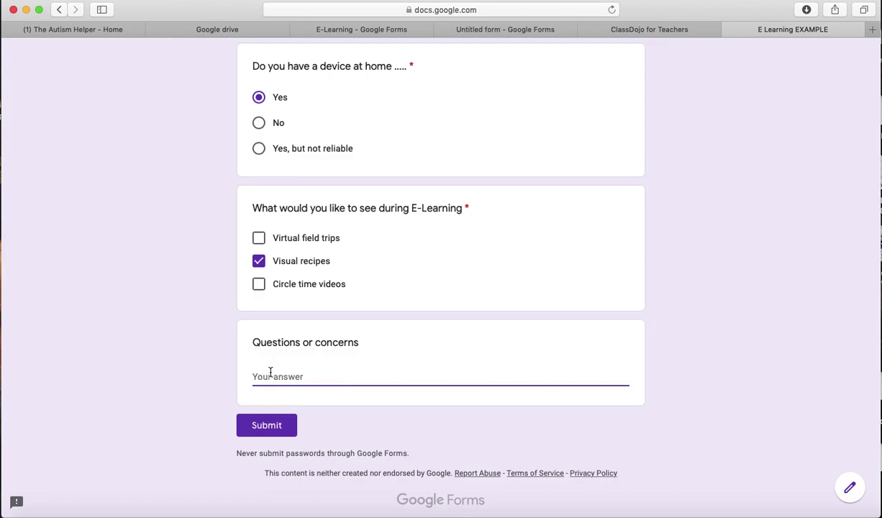
pyautogui.write('I have no clue what ')
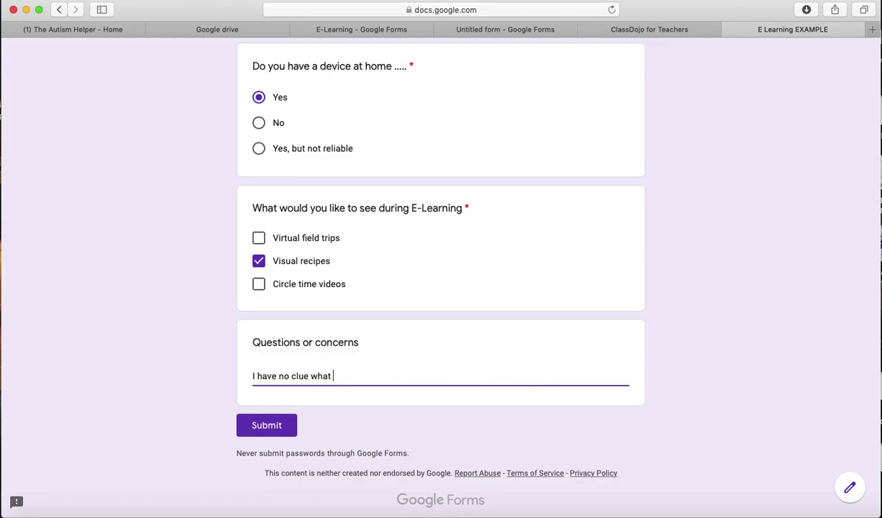
pyautogui.write('I am doing help!')
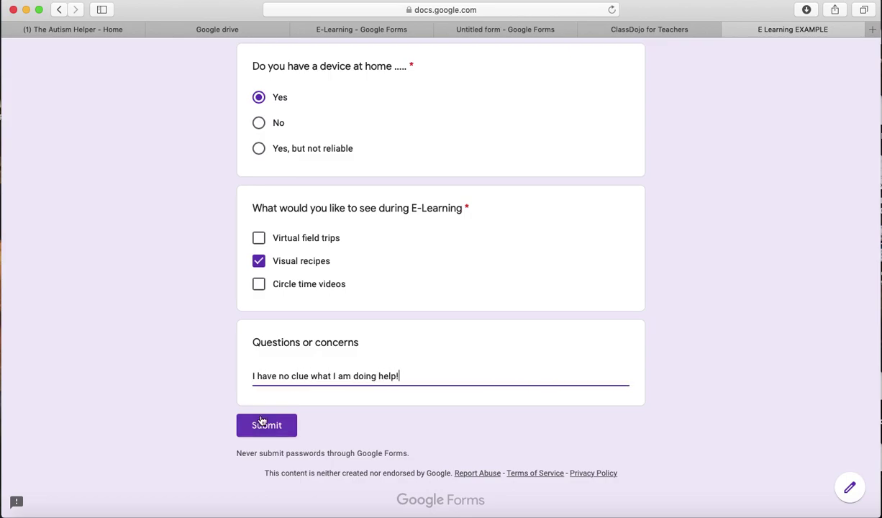
pyautogui.click(263, 425)
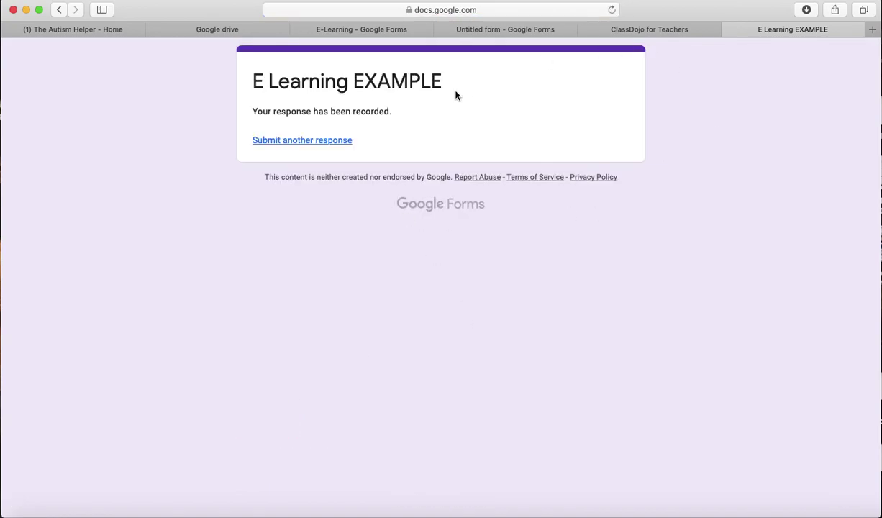
# - Close the sending dialog in the form editor and reopen "Untitled form" from My Drive
pyautogui.click(556, 30)
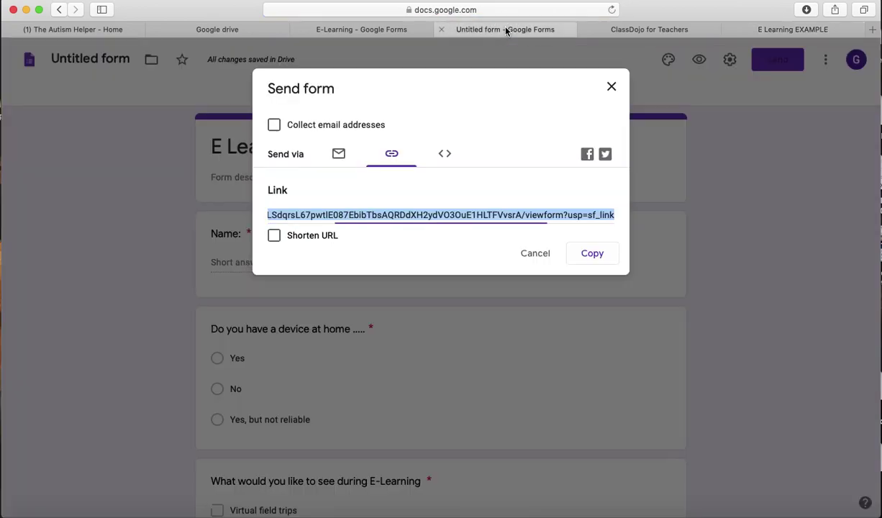
pyautogui.click(576, 255)
pyautogui.click(610, 90)
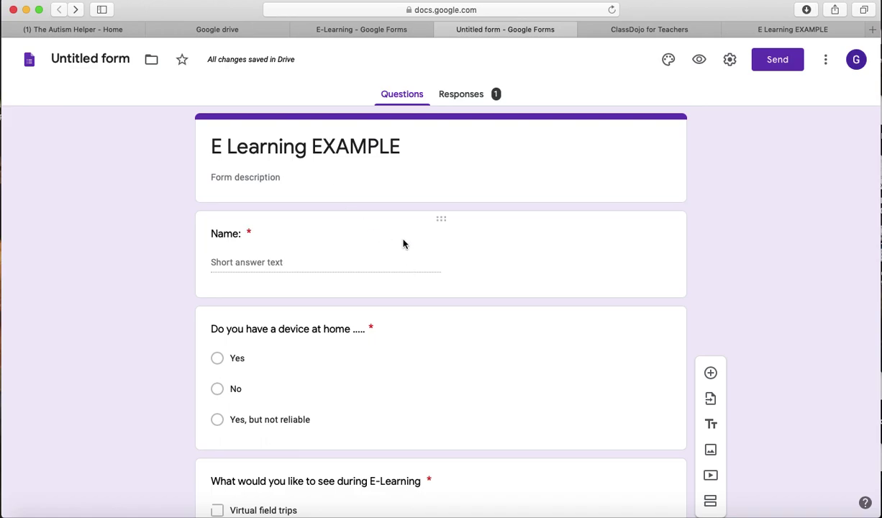
pyautogui.click(236, 32)
pyautogui.scroll(-5, 238, 417)
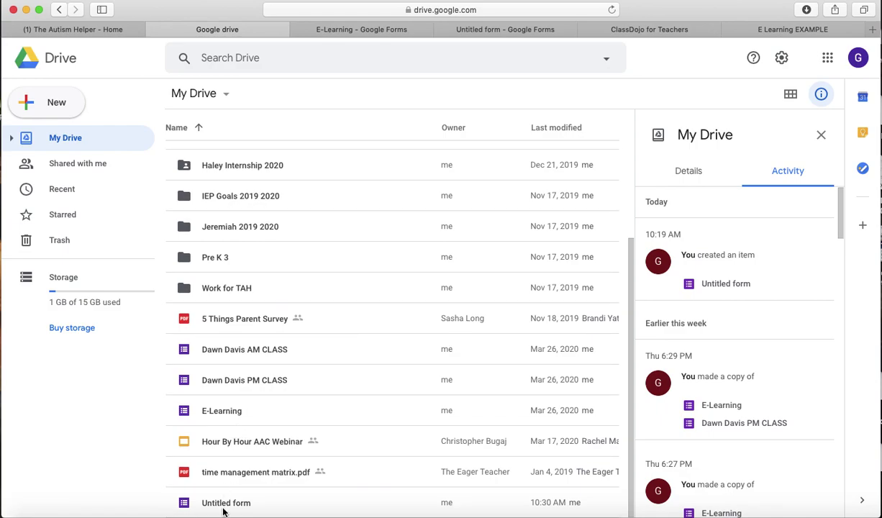
pyautogui.doubleClick(223, 508)
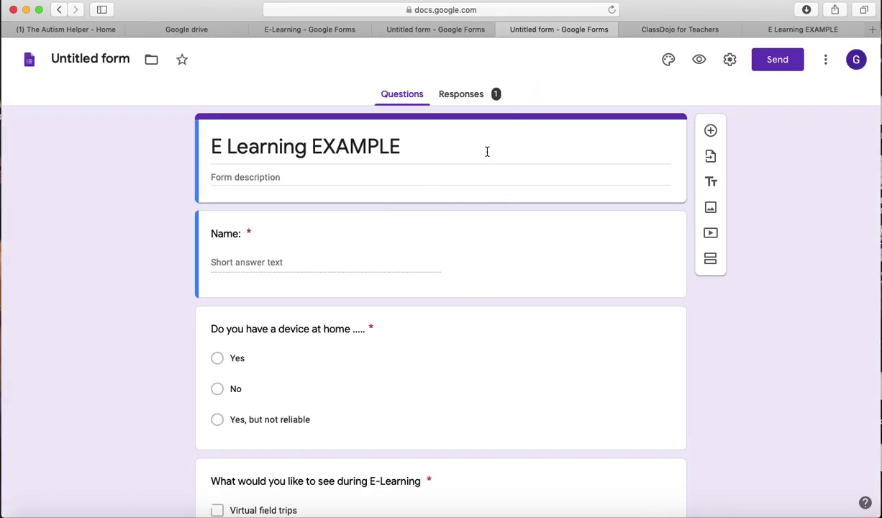
# - Review the summary of the form's responses, including the charts for the device and E-Learning questions
pyautogui.click(459, 97)
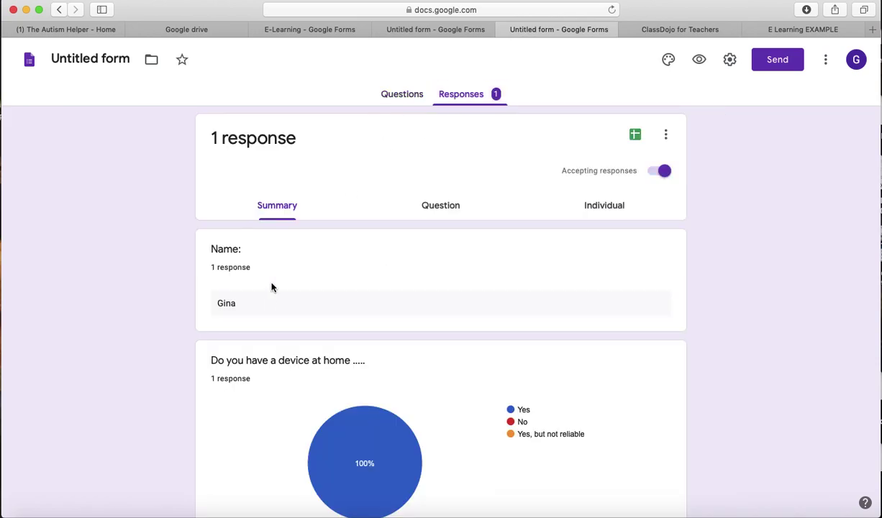
pyautogui.scroll(-3, 268, 295)
pyautogui.scroll(-10, 268, 299)
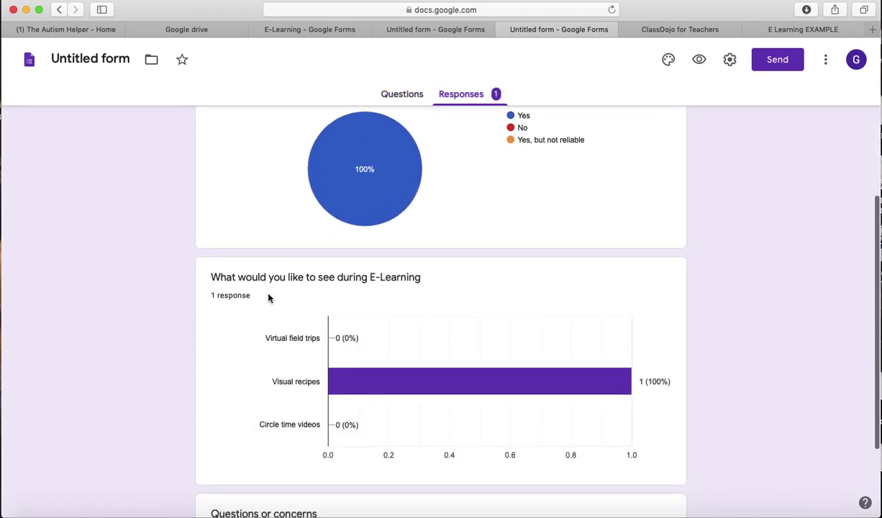
pyautogui.scroll(15, 269, 295)
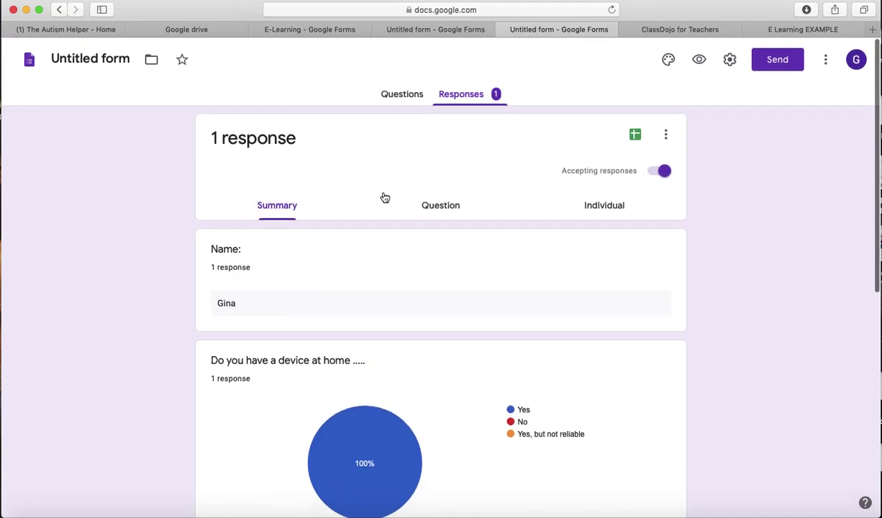
# - Examine the individual response, checking the answers to all four survey questions
pyautogui.click(602, 206)
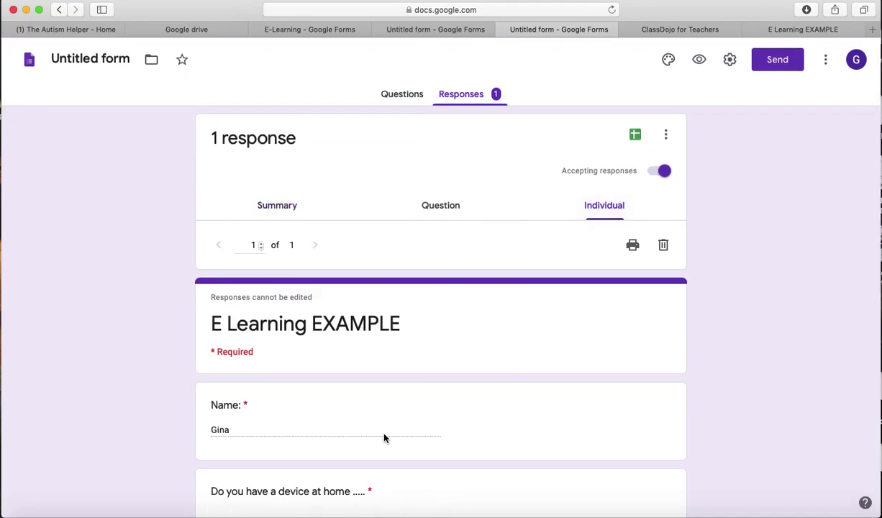
pyautogui.scroll(-3, 381, 435)
pyautogui.scroll(-3, 262, 345)
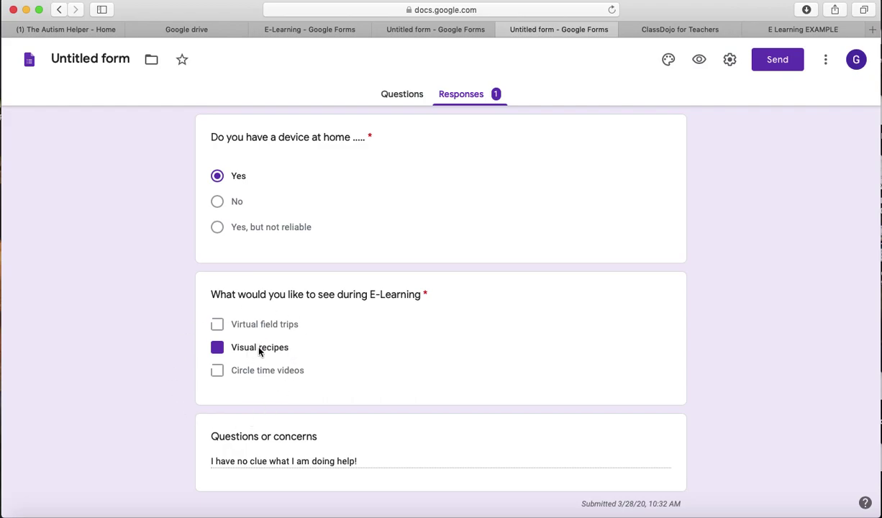
pyautogui.scroll(-2, 260, 351)
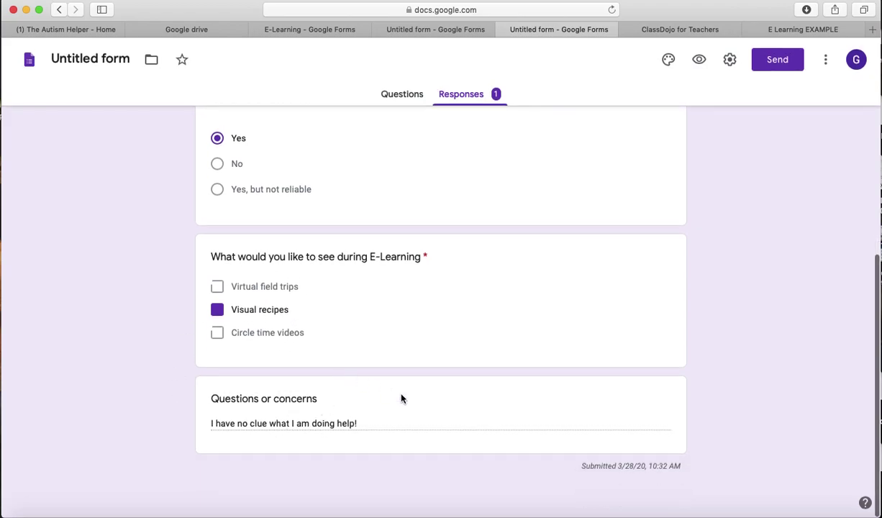
pyautogui.scroll(10, 401, 399)
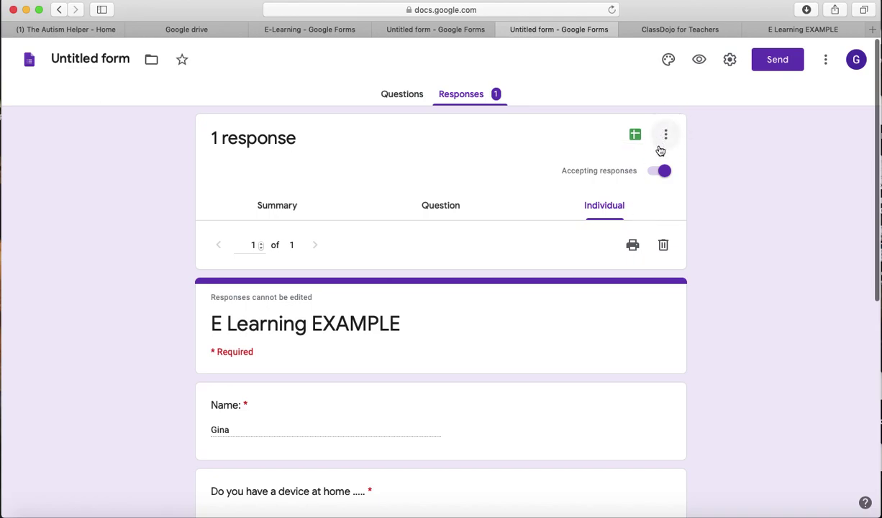
# - Download the form responses as a CSV file and open the downloaded "Untitled form-2.csv" in the spreadsheet app
pyautogui.click(666, 136)
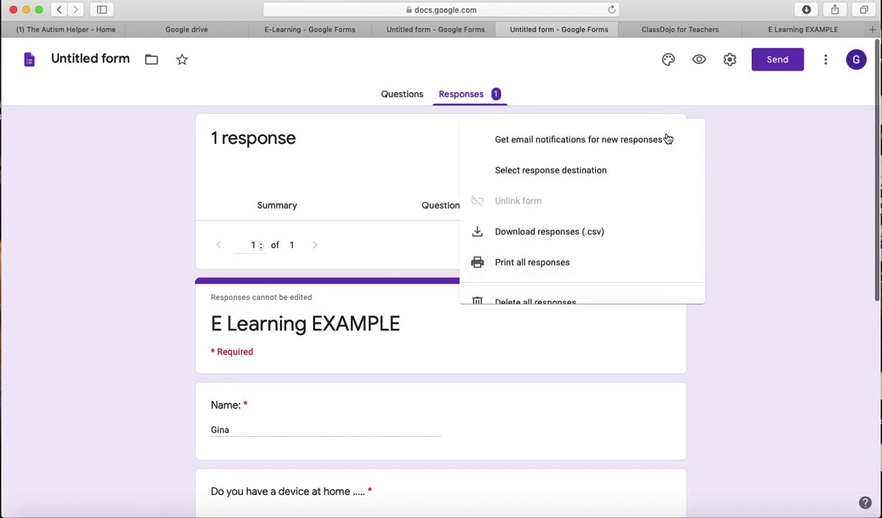
pyautogui.click(553, 241)
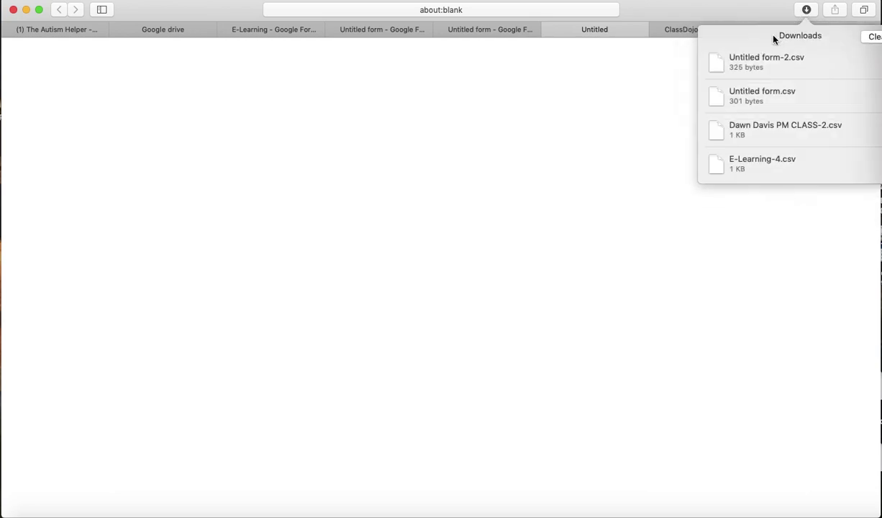
pyautogui.click(746, 64)
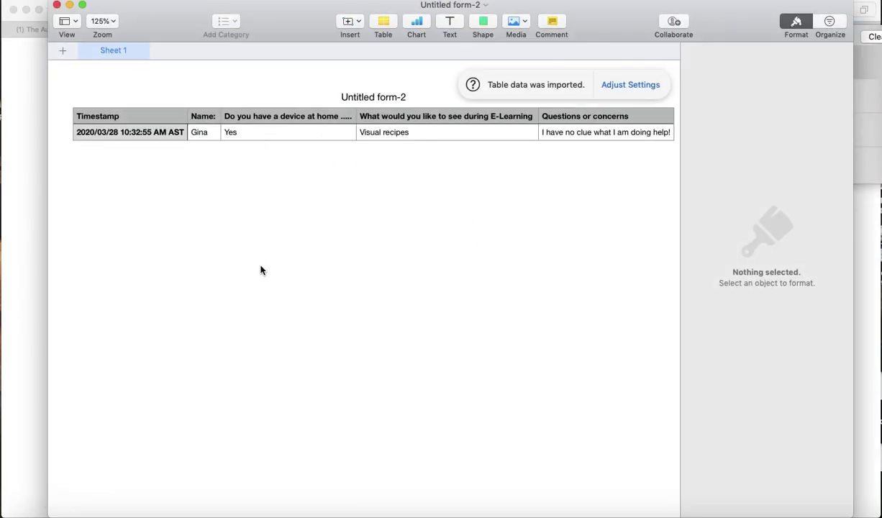
# - Look across the columns of the imported response table and close the spreadsheet
pyautogui.hscroll(2, 482, 269)
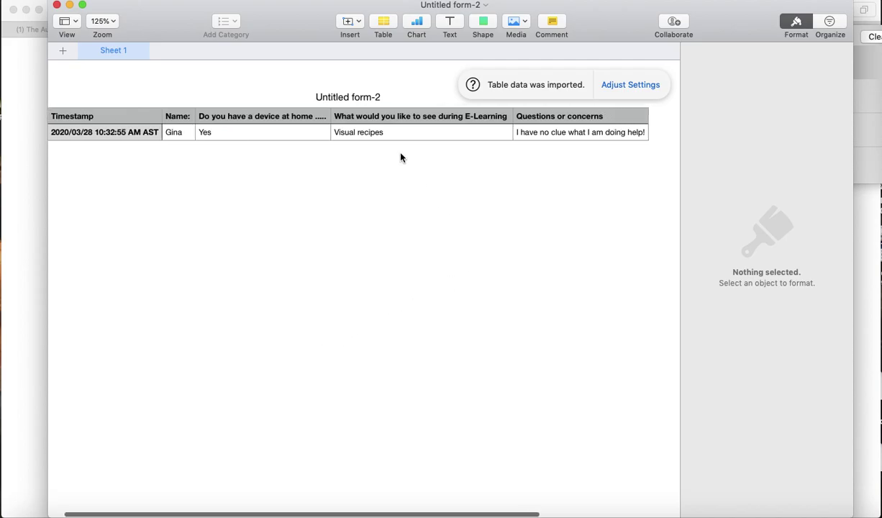
pyautogui.hscroll(-2, 241, 261)
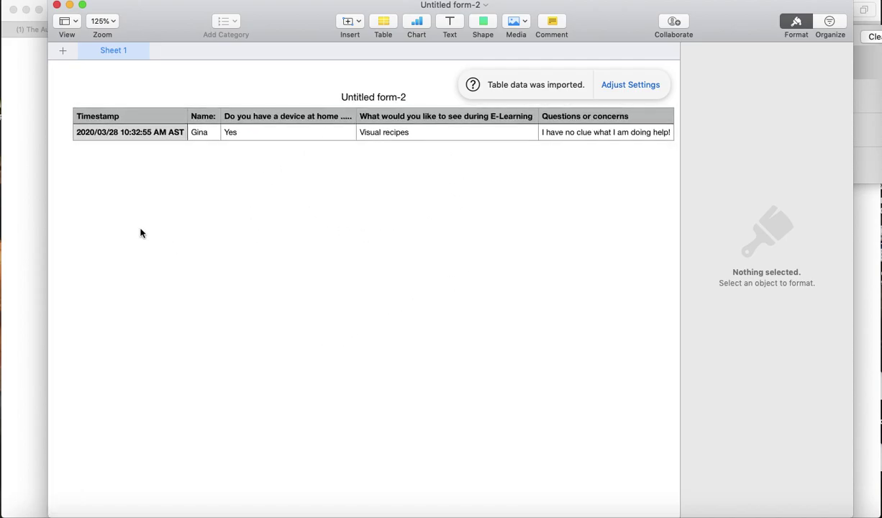
pyautogui.click(57, 5)
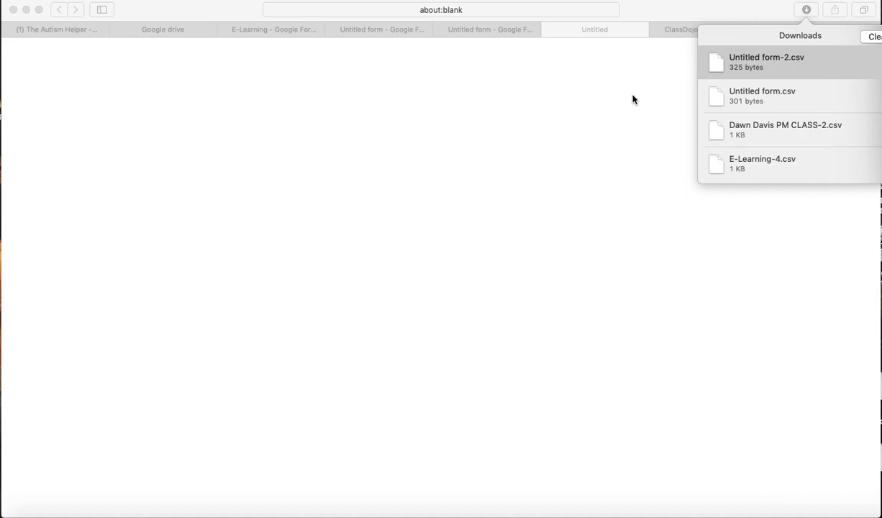